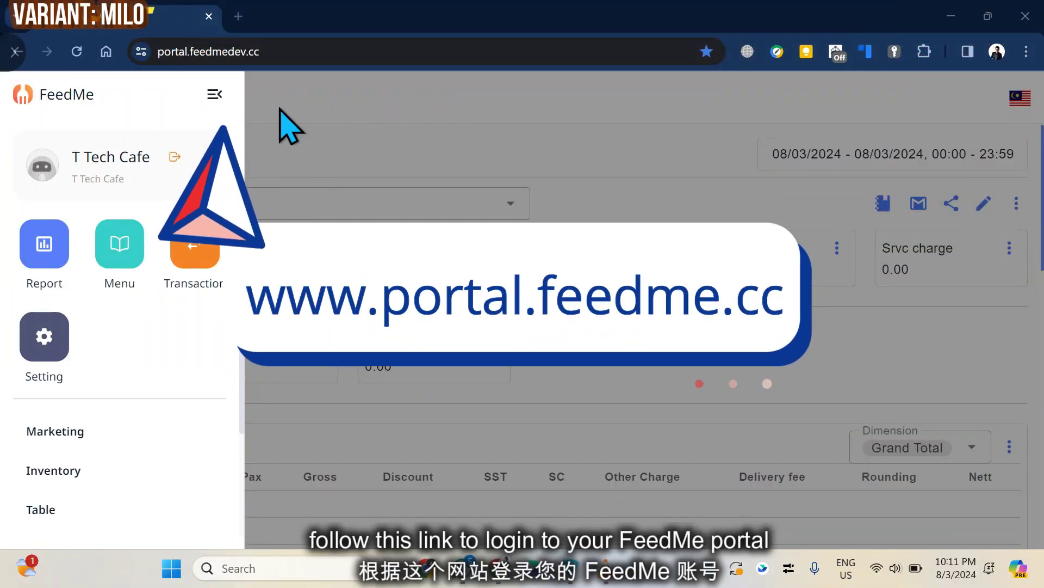
Step: Create a new Beverage category in the Main catalog
click(116, 249)
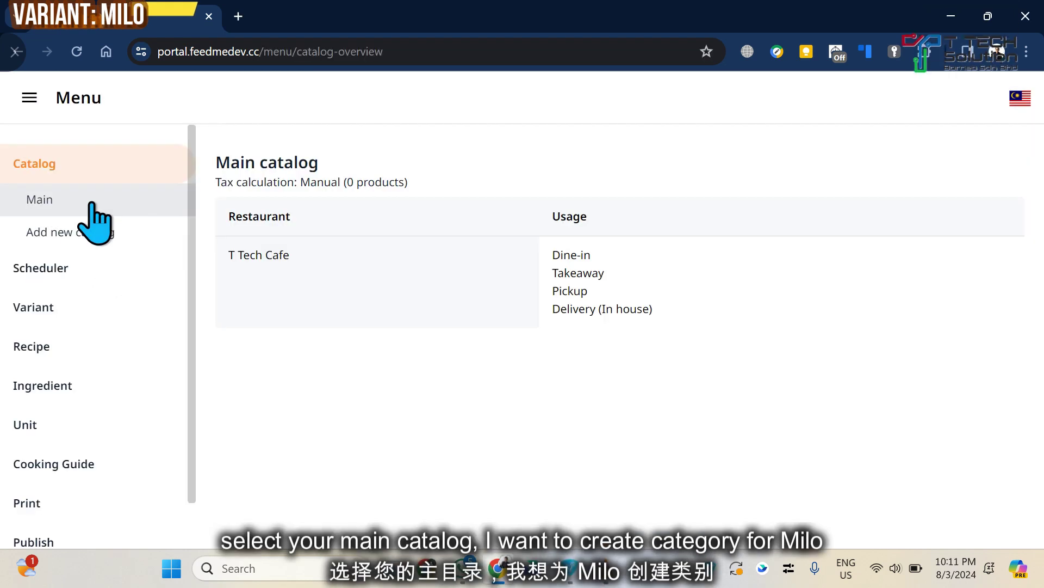
click(90, 206)
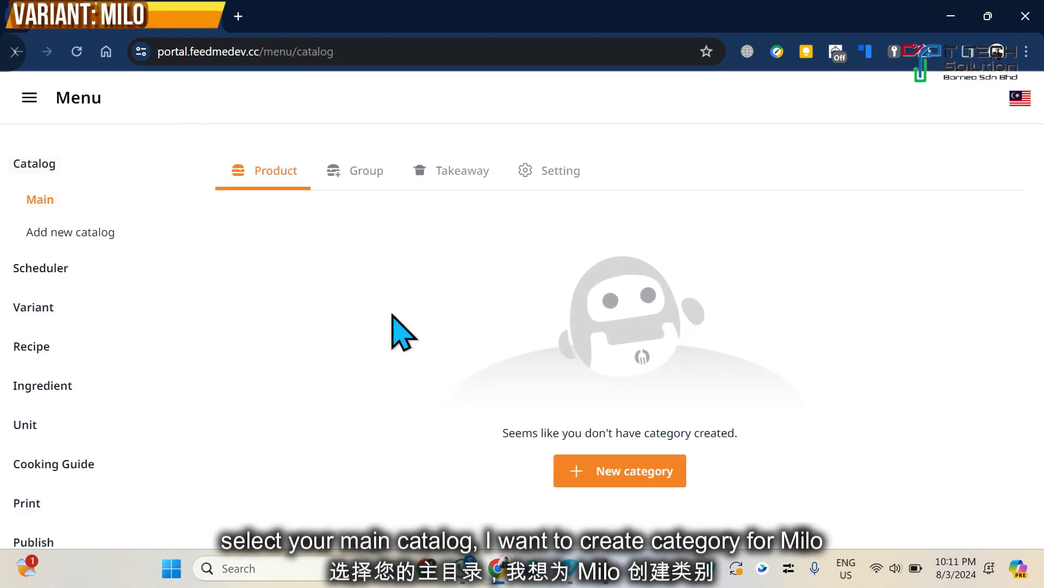
click(612, 476)
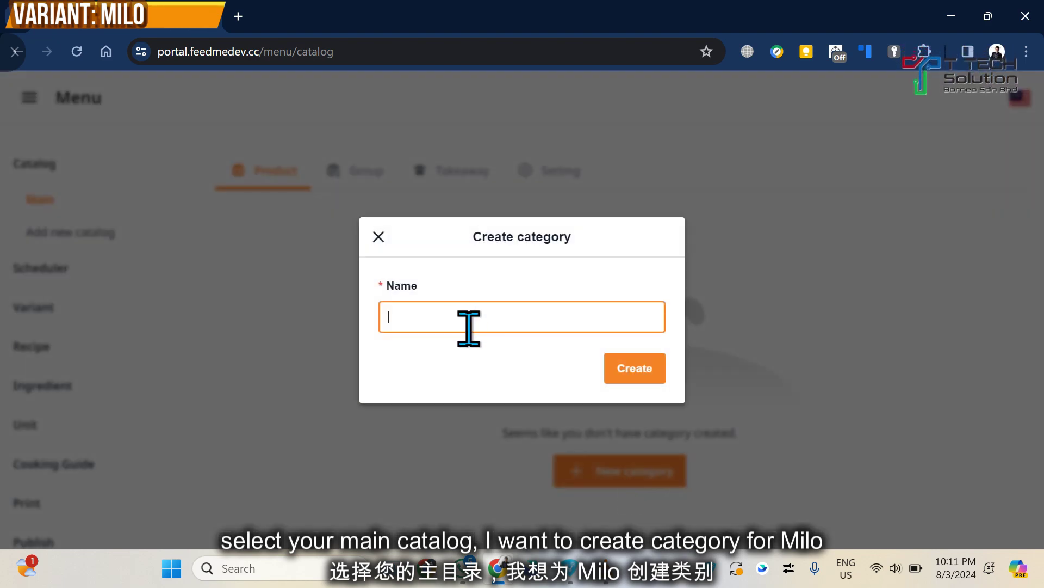
text(b)
key(BackSpace)
text(Beverage)
click(631, 370)
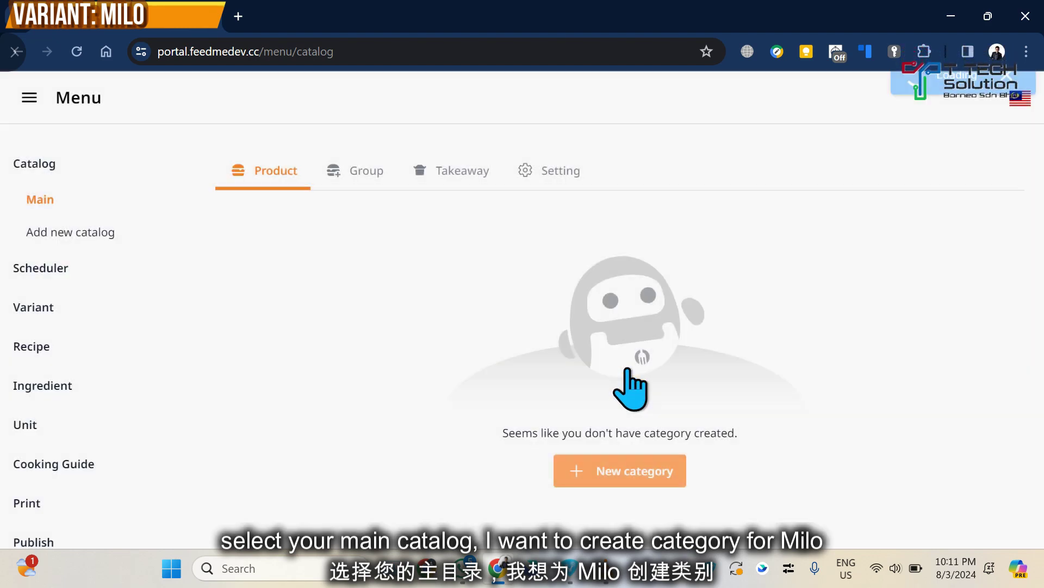
Step: Start a new product in Beverage and begin creating a new variant for Variant 1
click(946, 294)
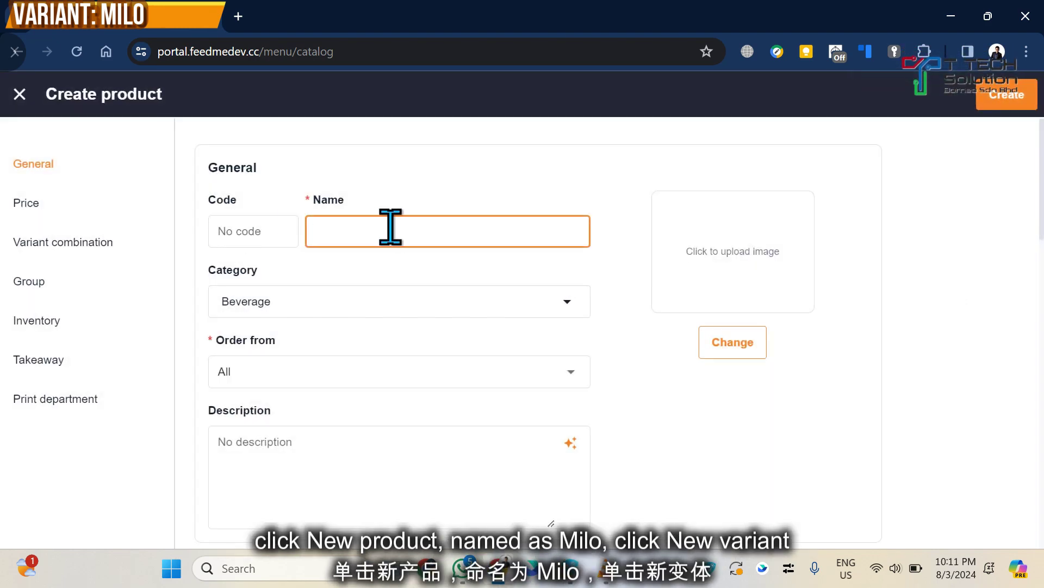
scroll(466, 427, down, 10)
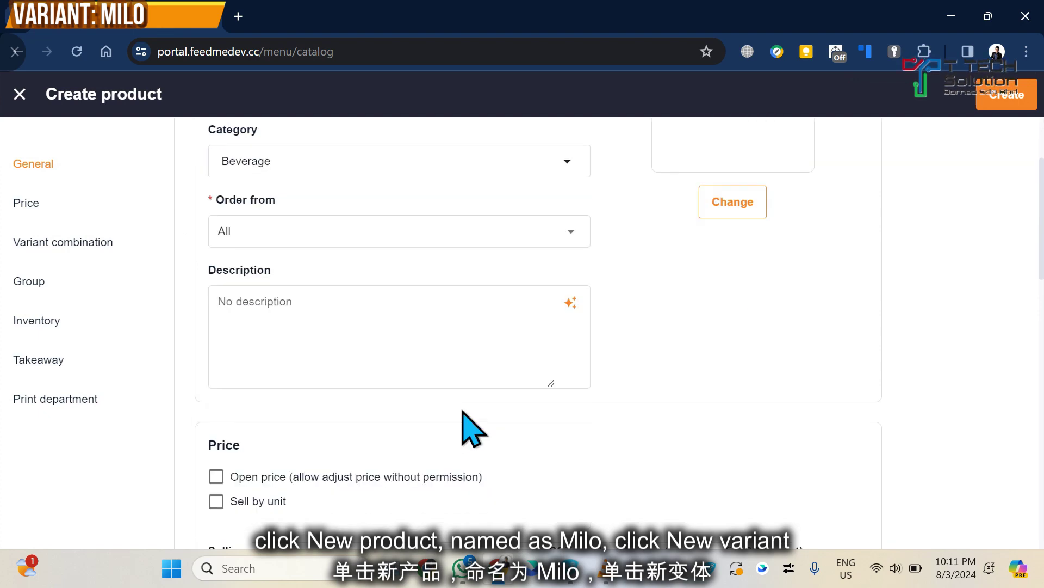
scroll(462, 424, down, 2)
scroll(455, 415, up, 3)
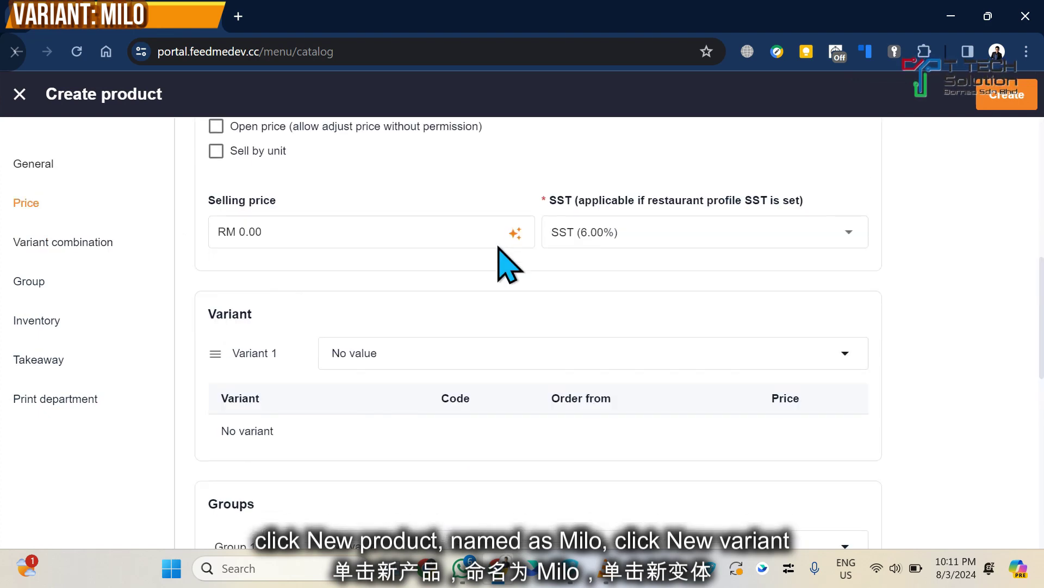
click(434, 365)
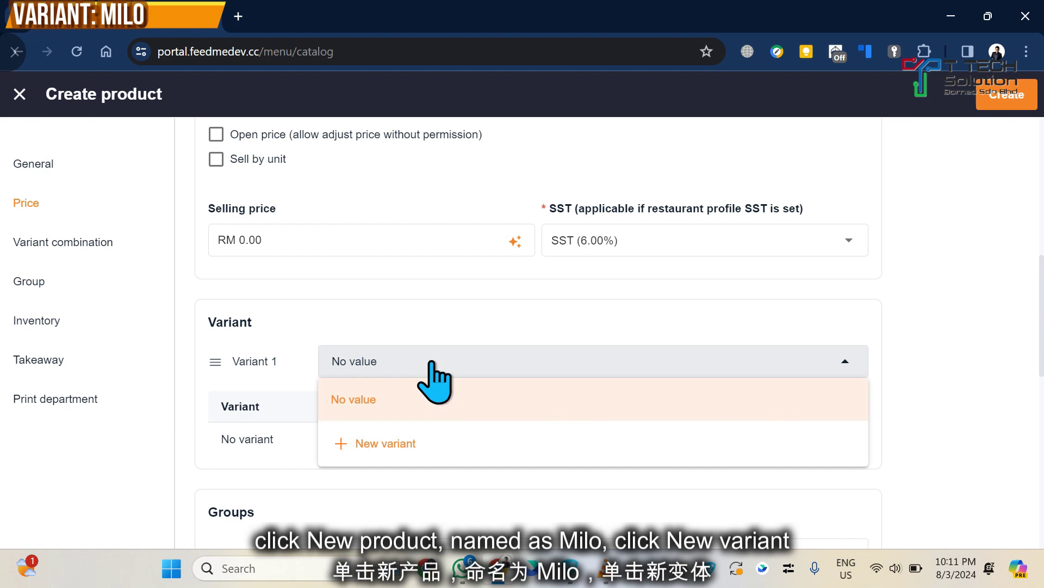
click(430, 444)
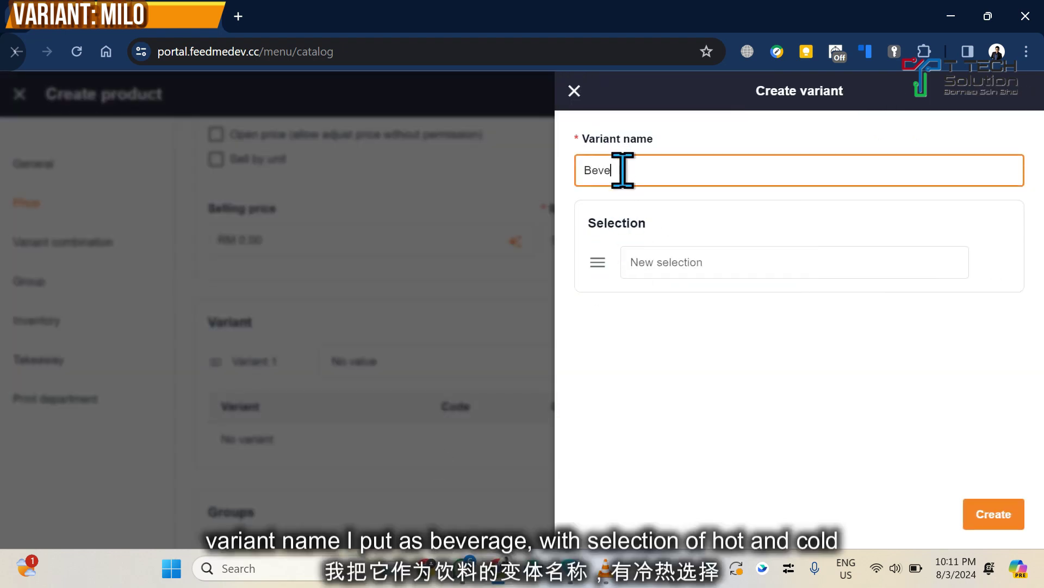
Step: Create a Beverage variant with Hot and Cold selections
click(658, 261)
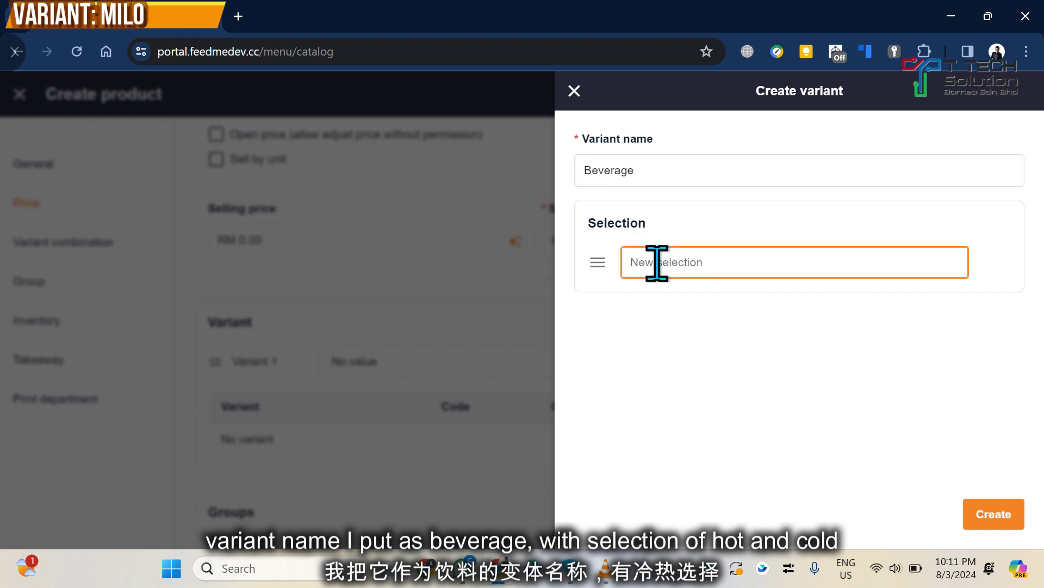
text(Hot)
click(658, 301)
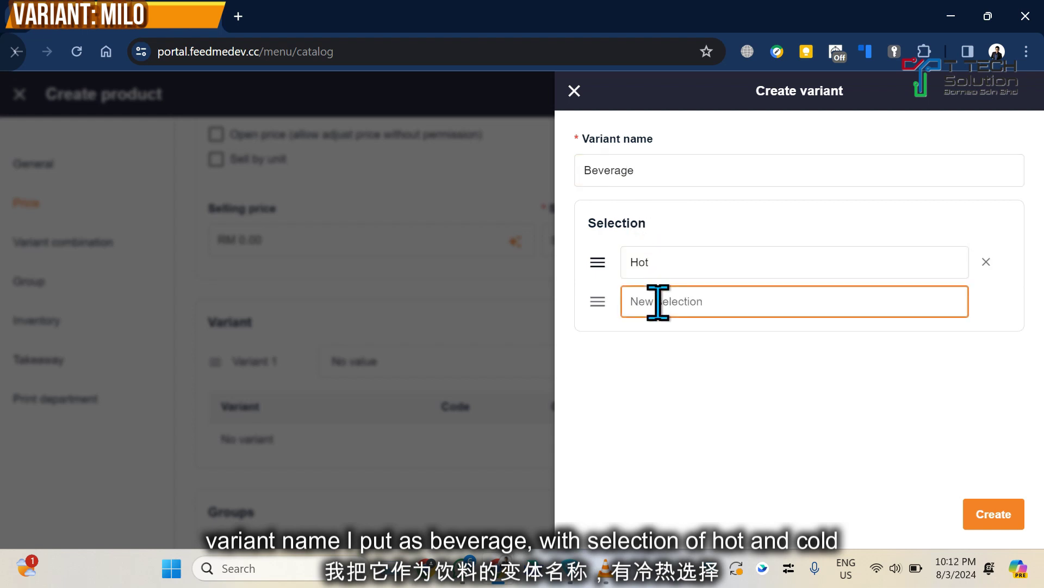
text(Cold)
click(996, 513)
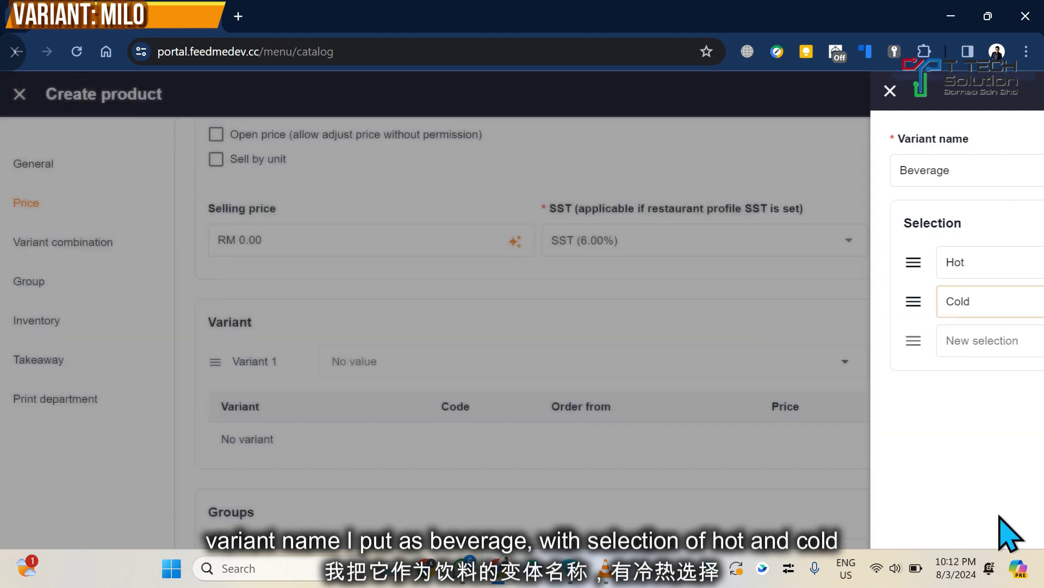
Step: Price Hot at 2.50 and Cold at 3, tick the Beverage print department, and save Milo
scroll(438, 325, down, 2)
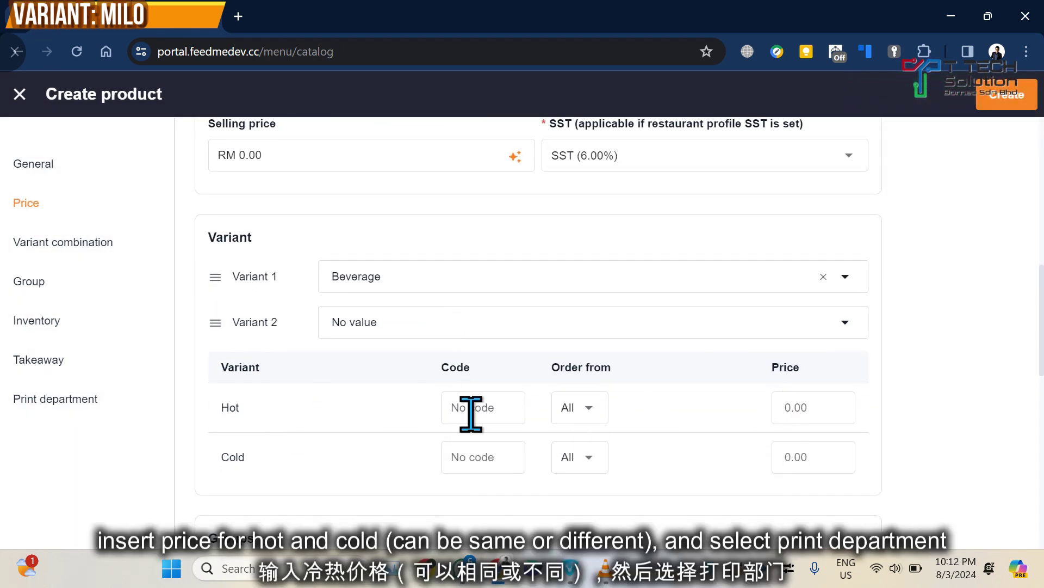
click(798, 408)
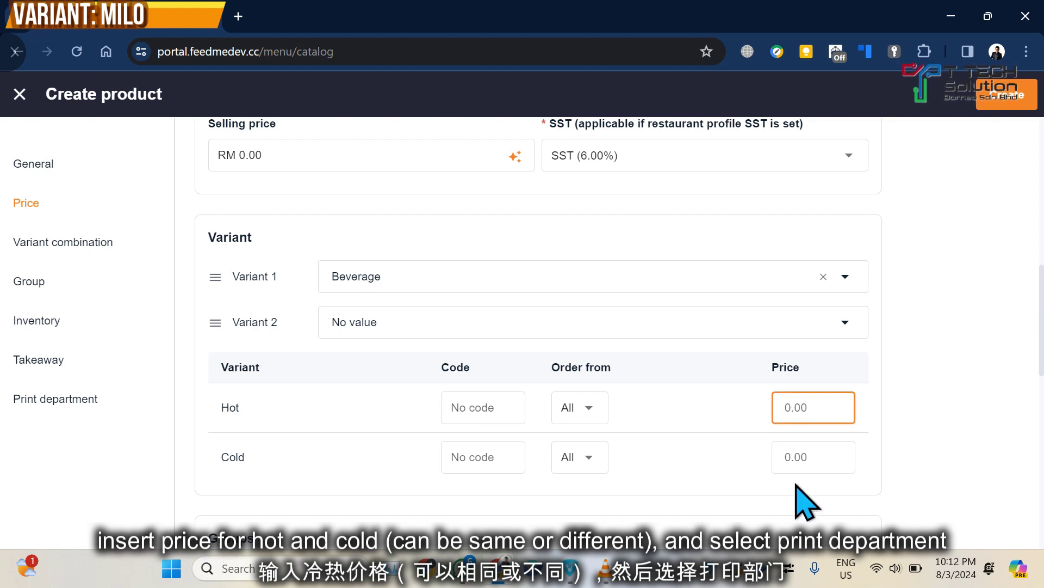
click(793, 456)
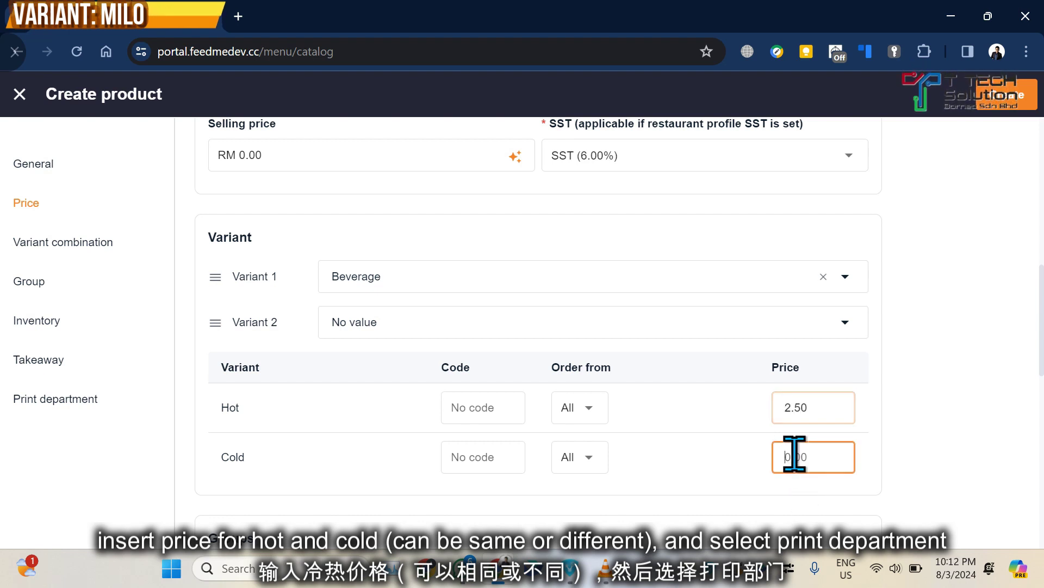
scroll(690, 478, down, 10)
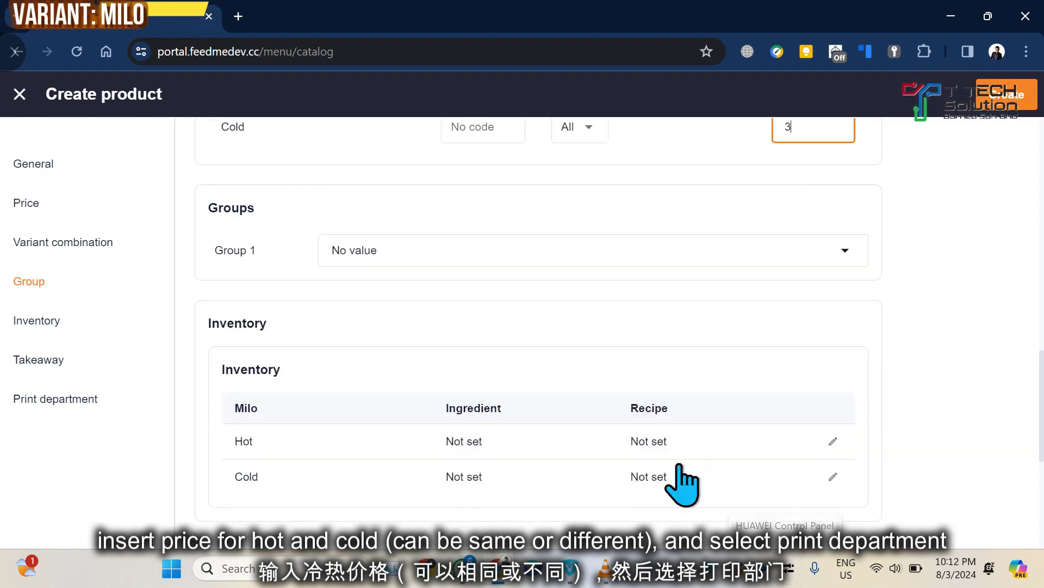
scroll(440, 475, down, 2)
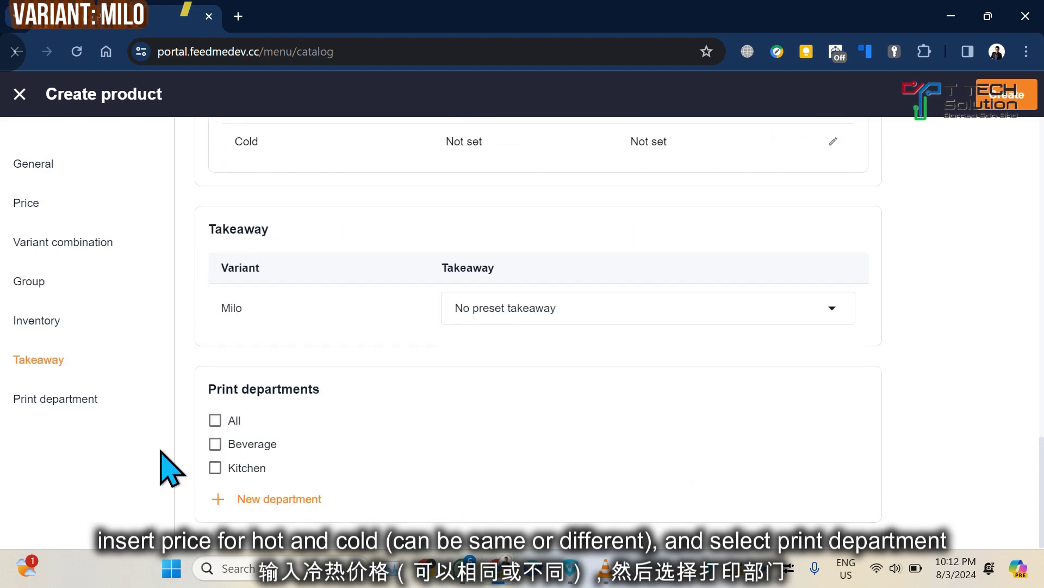
click(215, 444)
click(1009, 97)
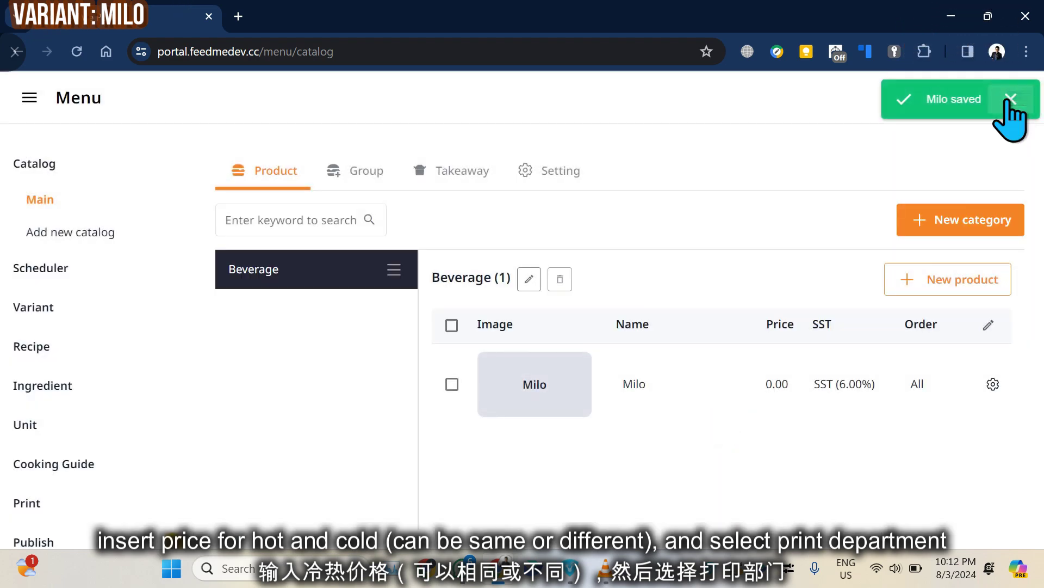
click(1009, 98)
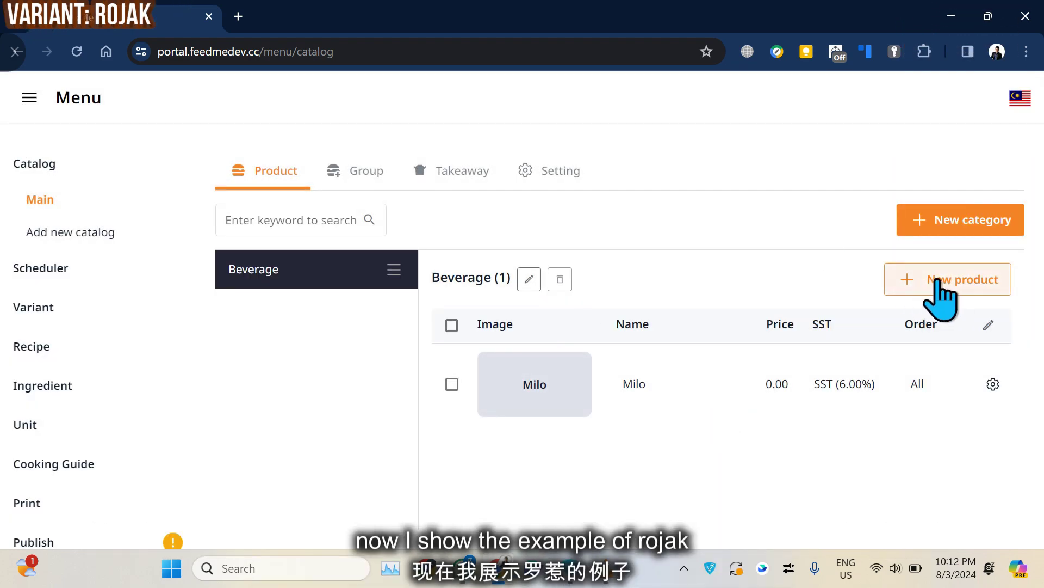
Step: Create a Food category and show its products
click(946, 228)
text(Food)
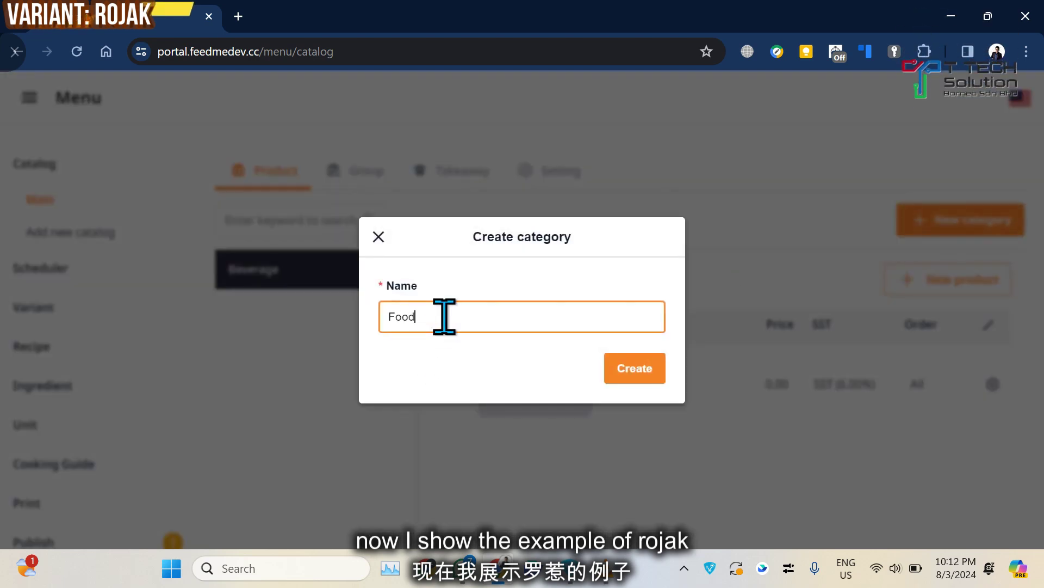
click(631, 367)
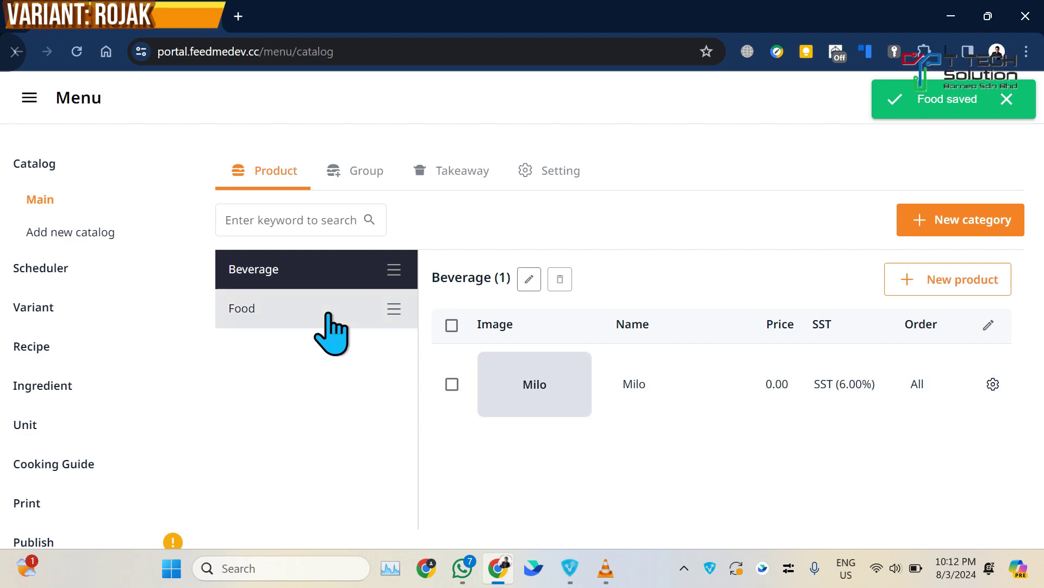
click(329, 316)
Step: Start a new Food product named Rojak and begin a new variant for Variant 1
click(951, 278)
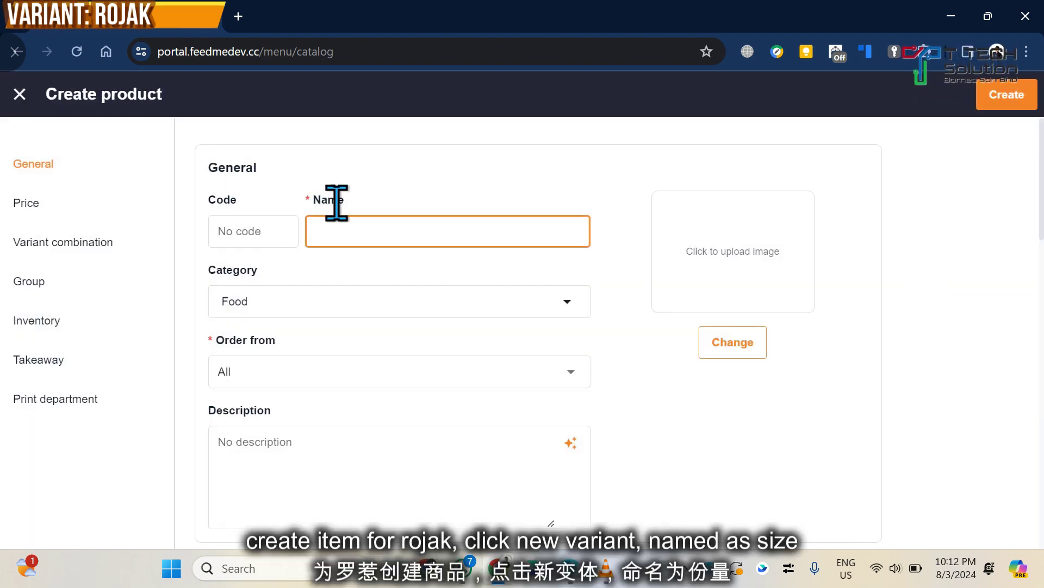
text(Rojak)
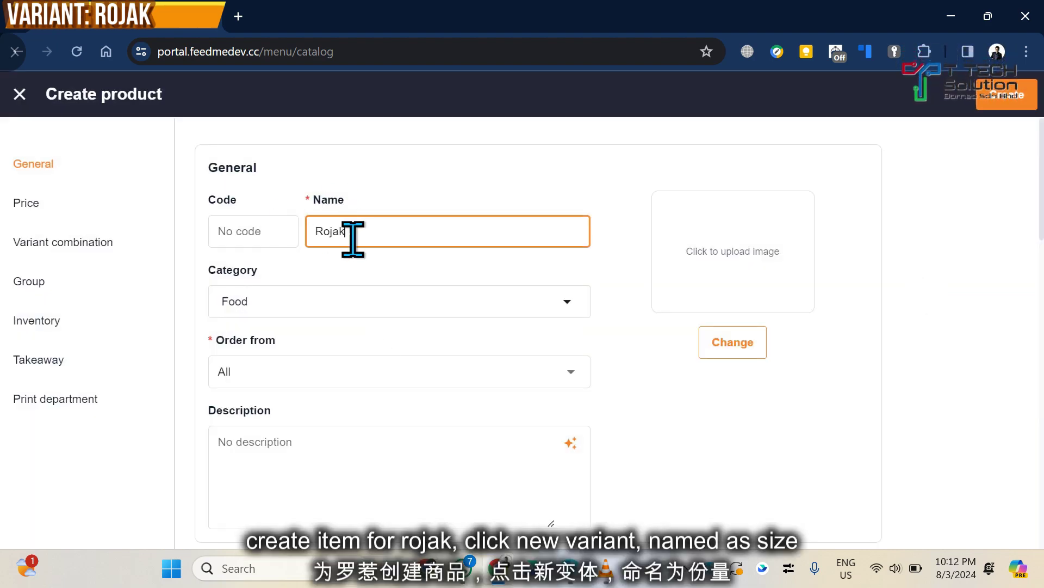
scroll(532, 357, down, 5)
scroll(351, 454, down, 3)
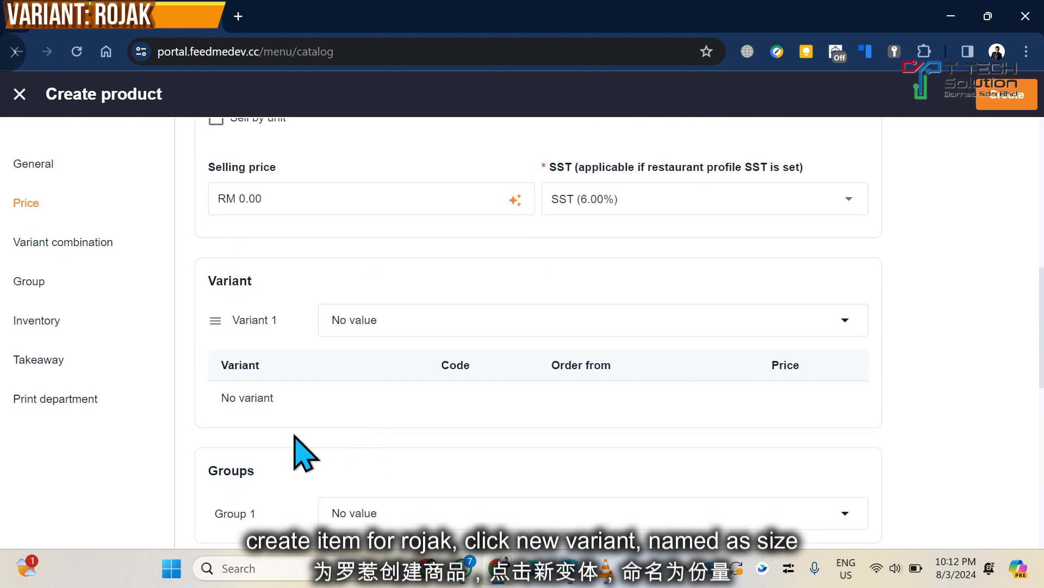
click(365, 322)
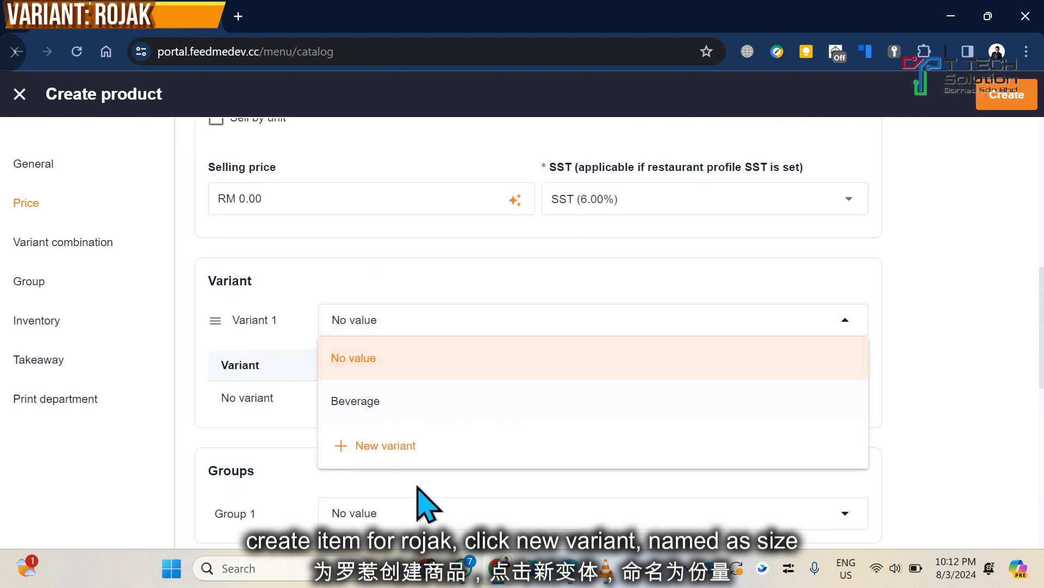
click(384, 452)
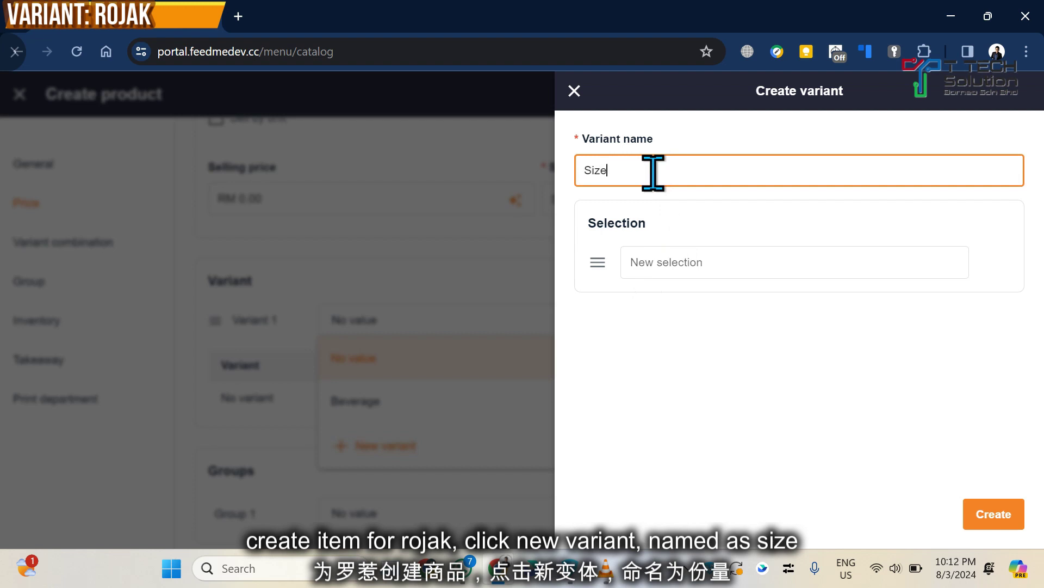
Step: Create a Size variant with Small, Medium and Large options
click(663, 261)
text(Small)
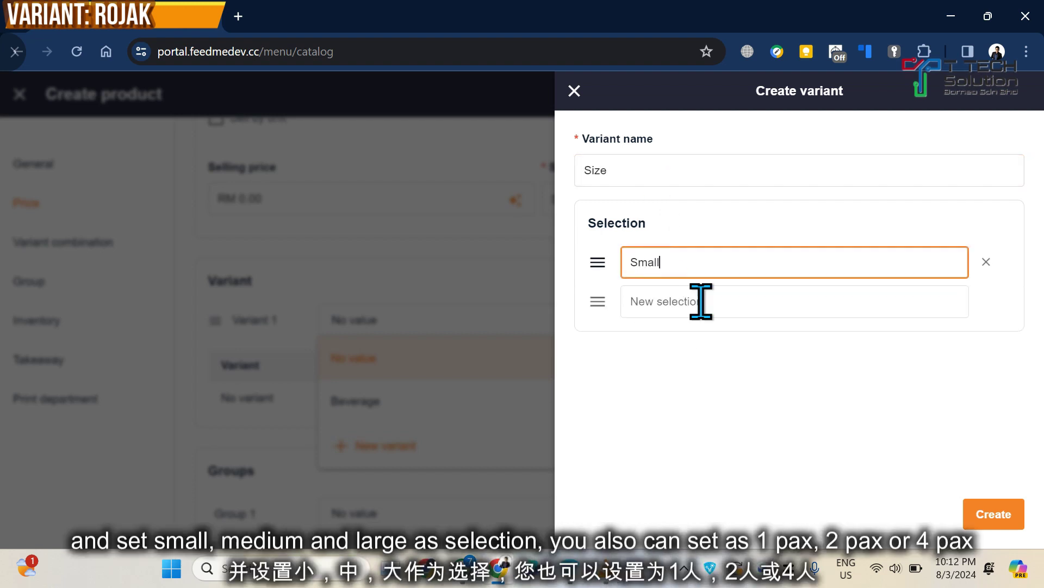
click(700, 301)
text(Medium)
click(677, 339)
text(Large)
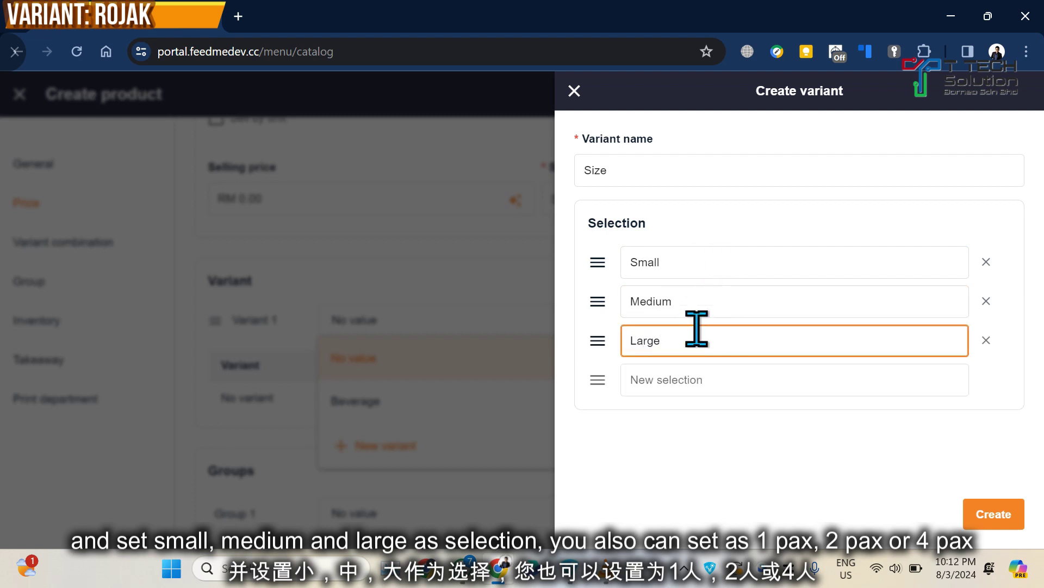
click(995, 514)
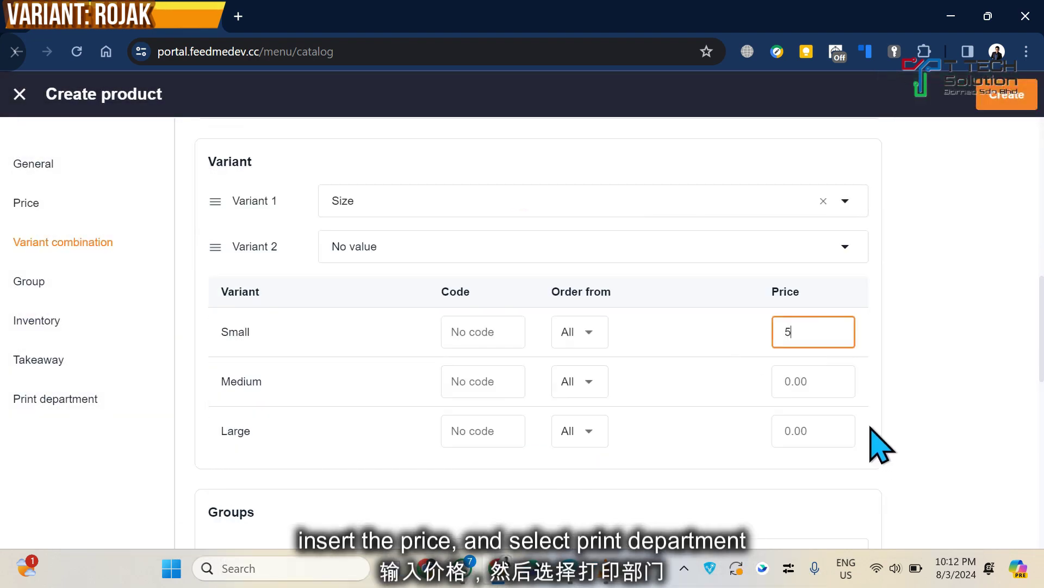
Step: Price the sizes 5.00, 10 and 15, route to Kitchen, and save Rojak
click(820, 380)
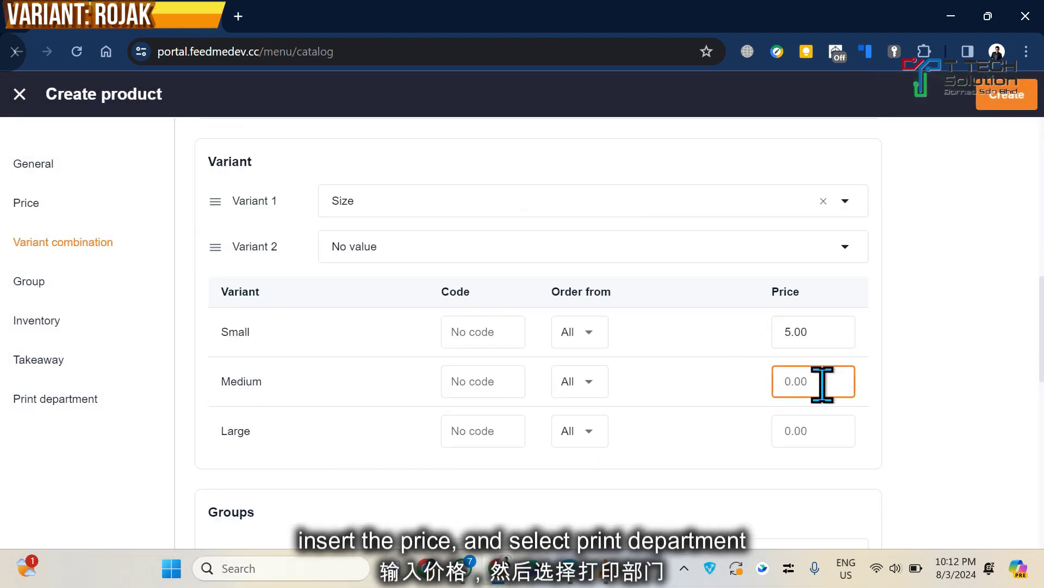
text(10)
click(818, 431)
text(15)
scroll(887, 422, down, 10)
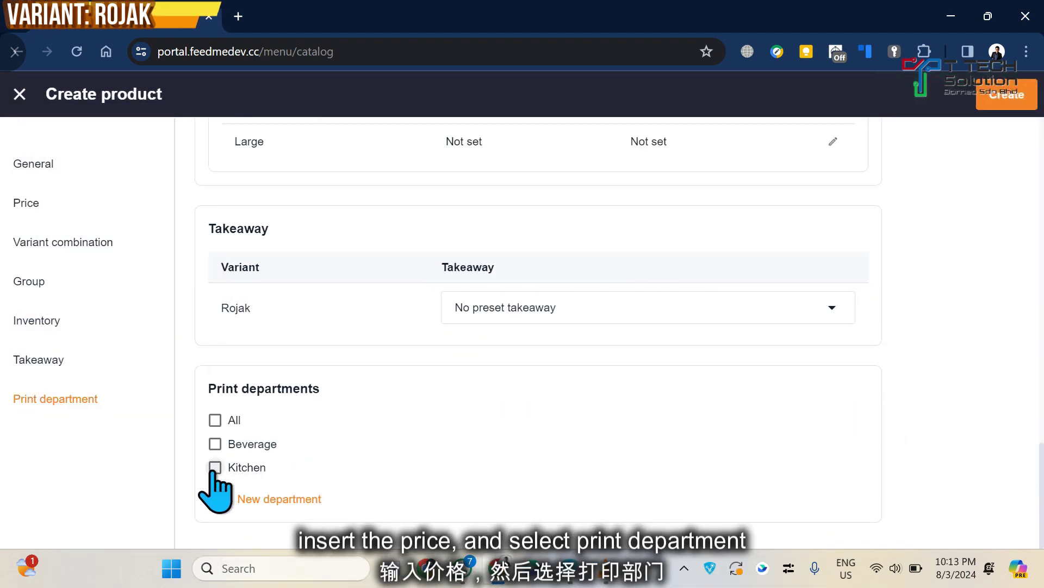
click(215, 467)
click(1006, 94)
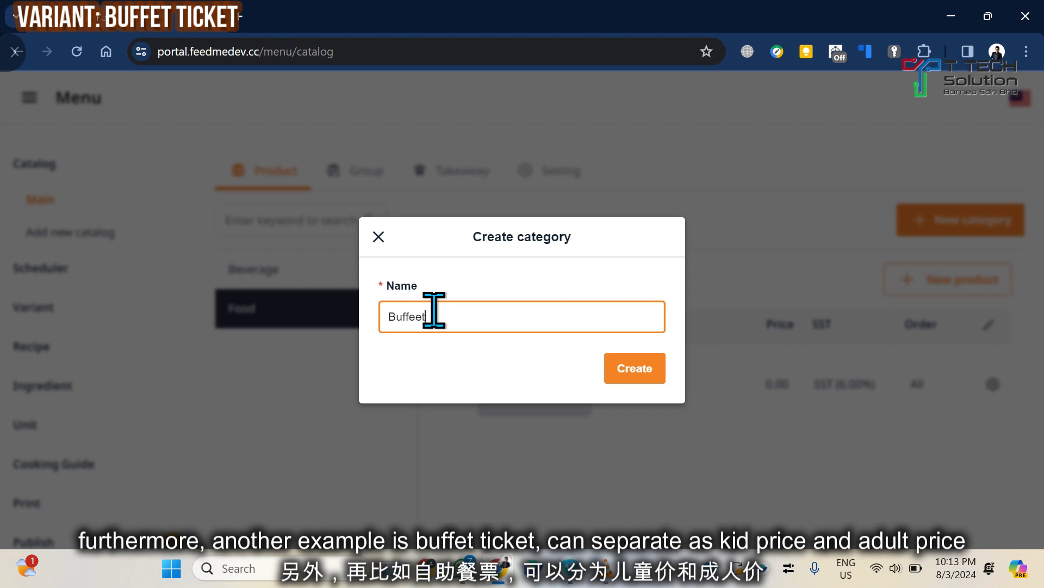
Step: Create a Buffet Ticket category and start a new product in it
text(ket)
click(632, 369)
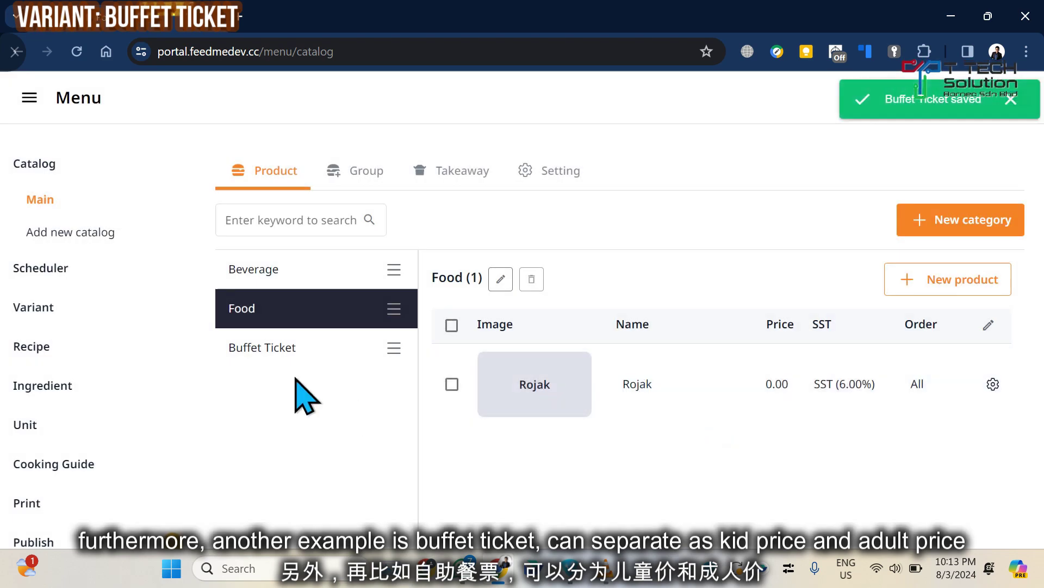
click(283, 347)
click(947, 280)
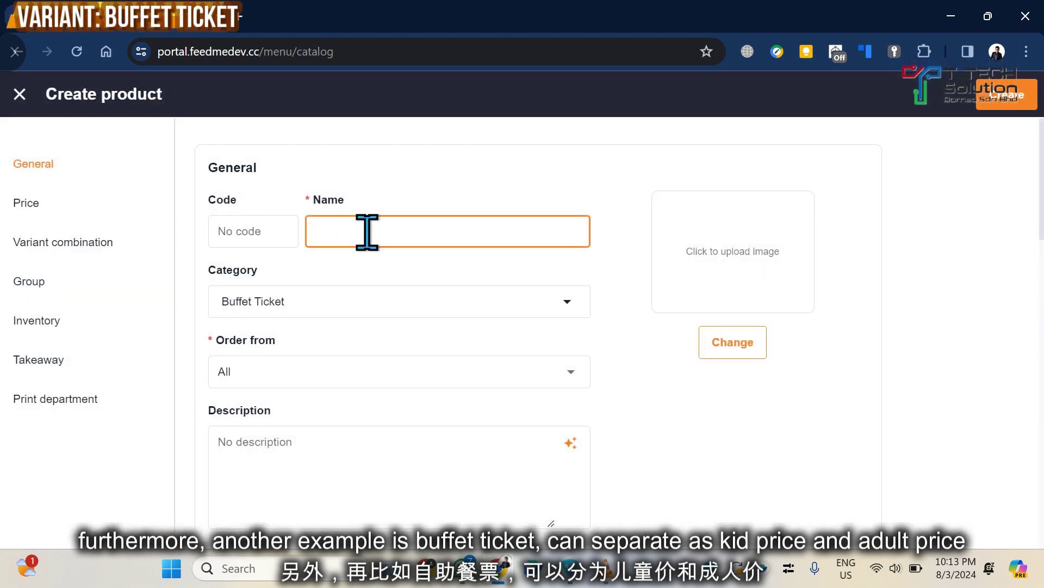
Step: Name the product 'Buffet Ticket' and begin creating a new variant for Variant 1
text(Buffet Ticke)
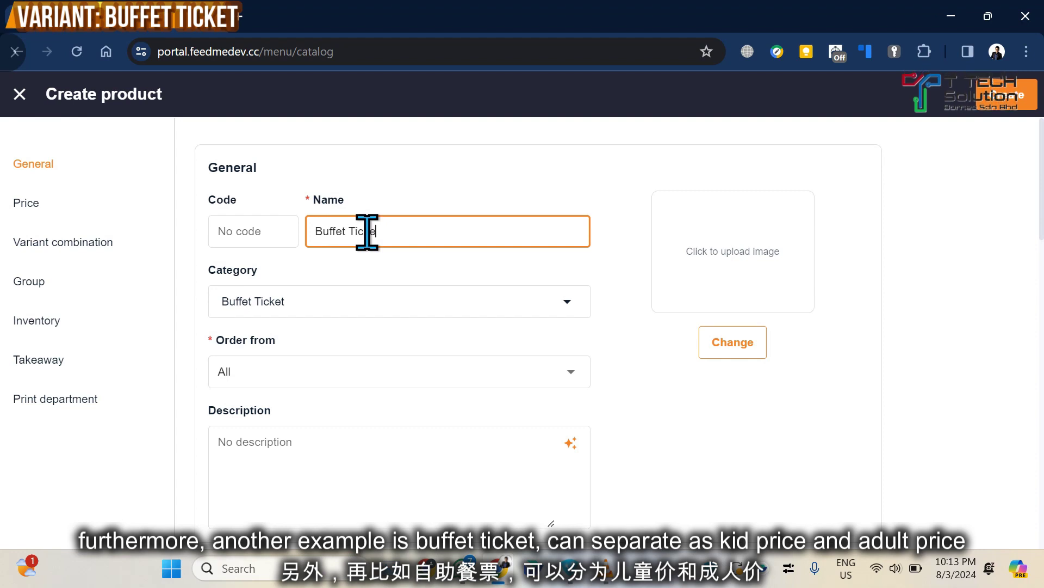
text(r)
scroll(522, 359, down, 6)
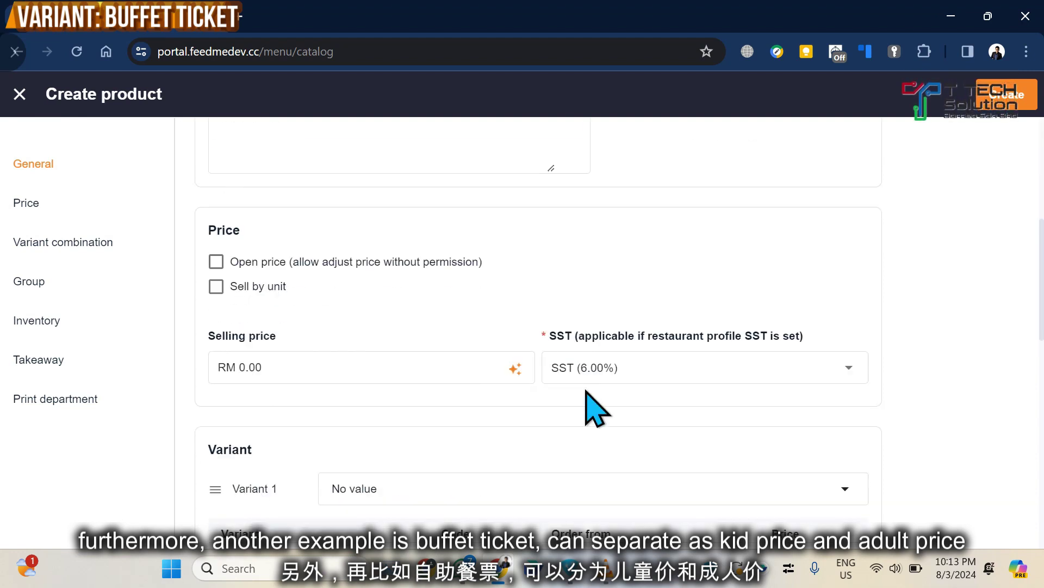
scroll(362, 426, down, 1)
click(397, 427)
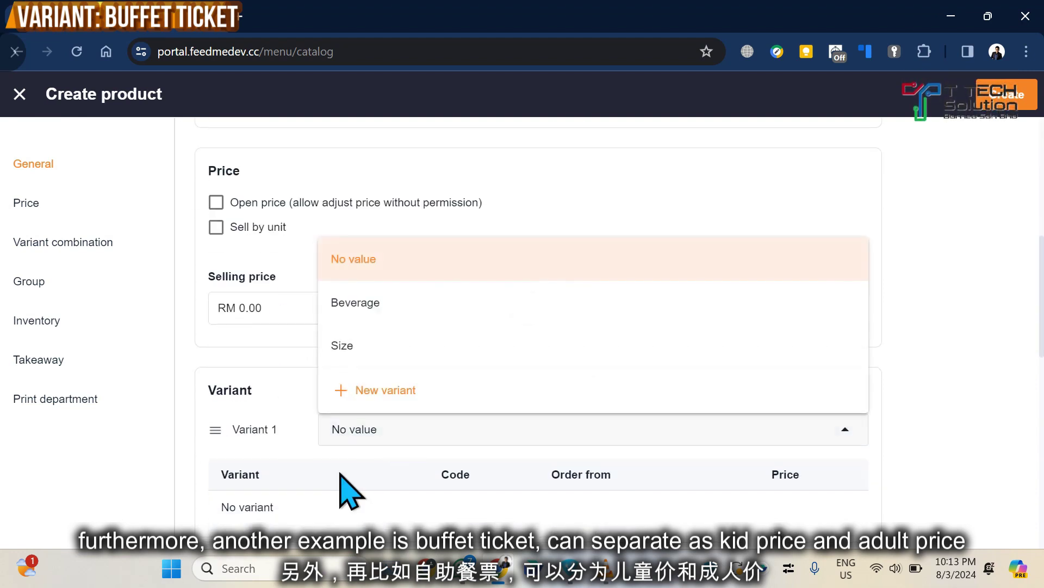
click(398, 391)
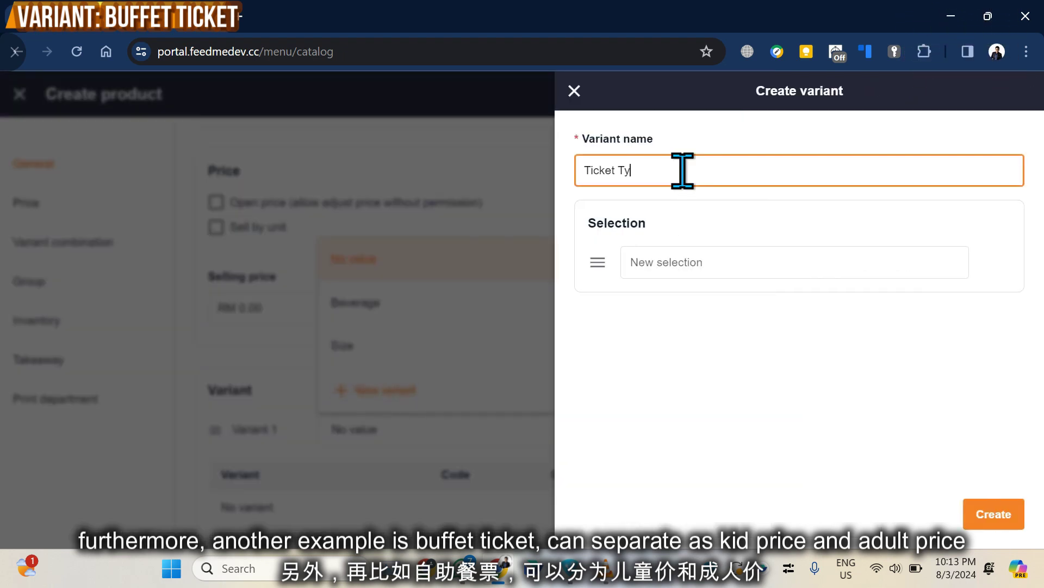
Step: Save a Ticket Type variant containing Kids and Adults selections
click(677, 264)
text(Kids)
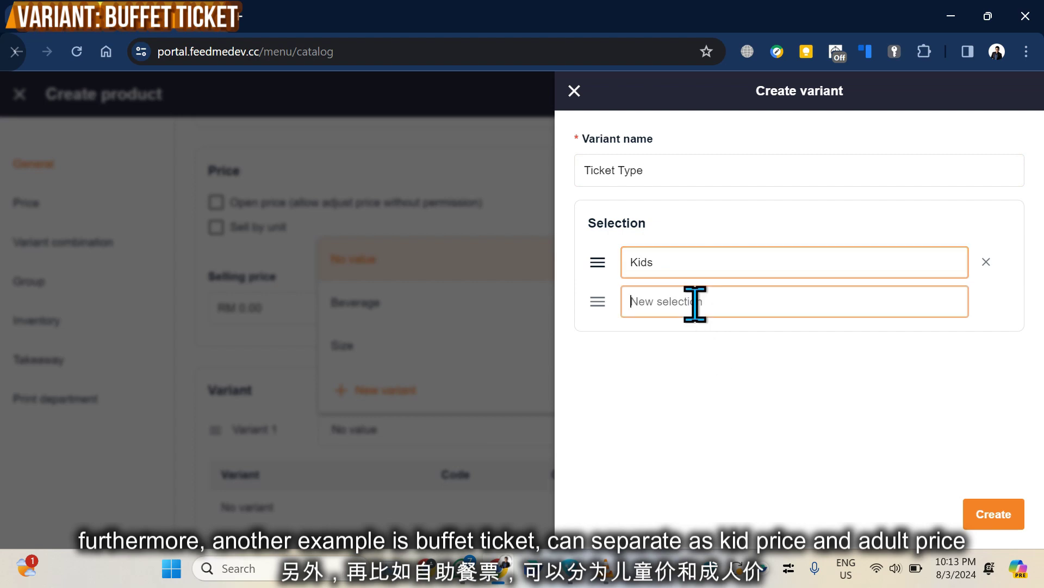
text(Adults)
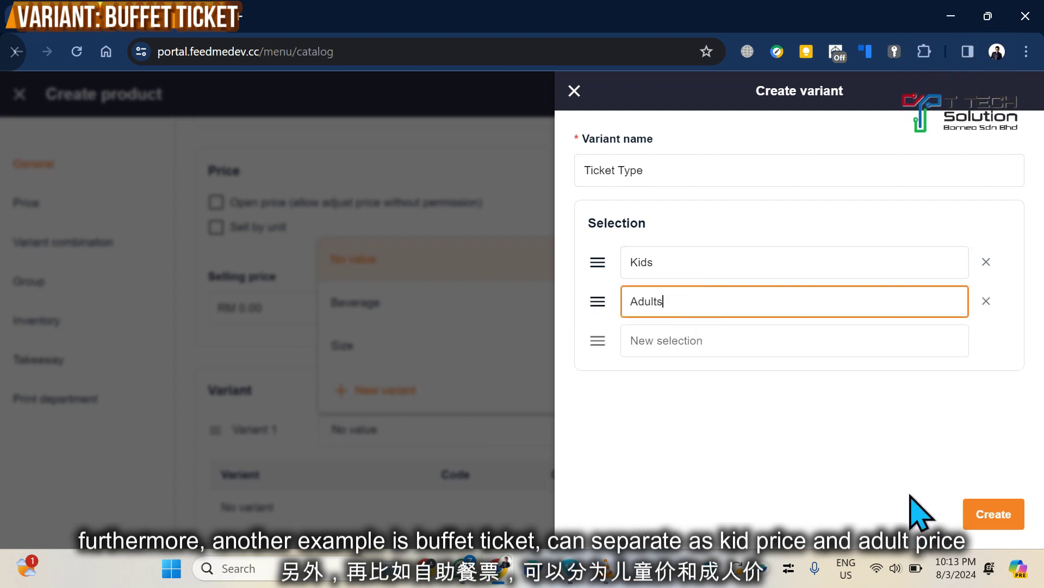
click(996, 515)
Step: Price Kids at 20 and Adults at 35, leave print departments unticked, and save the product
scroll(924, 413, down, 4)
click(816, 322)
text(20)
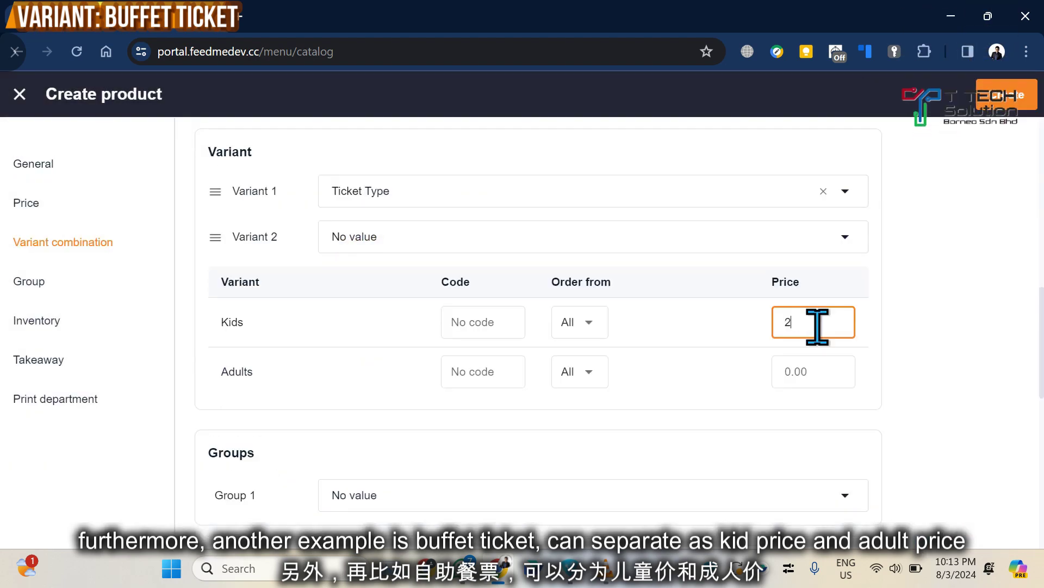
click(813, 372)
text(35)
click(721, 394)
scroll(717, 396, down, 10)
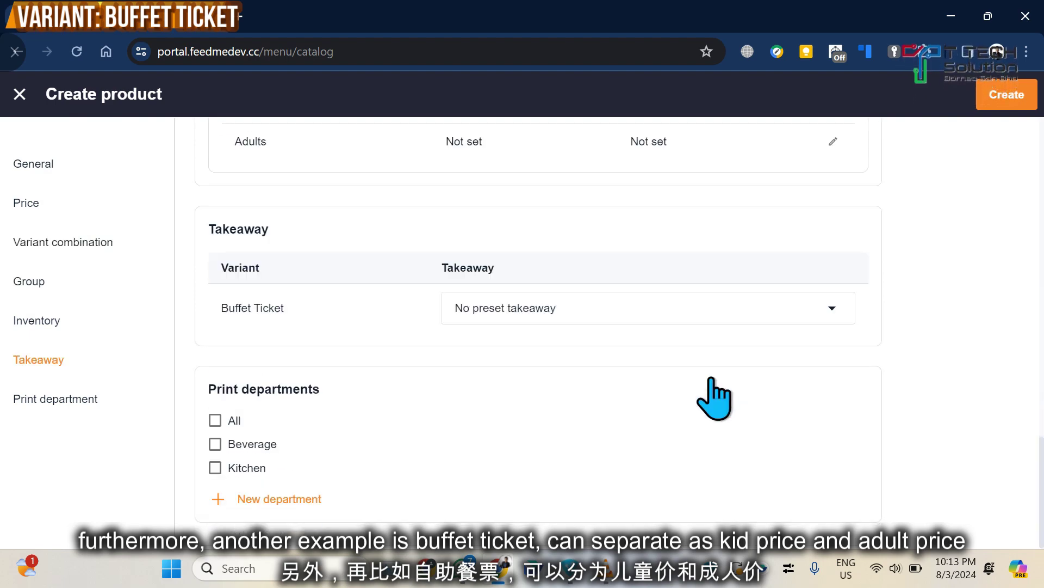
scroll(680, 381, up, 10)
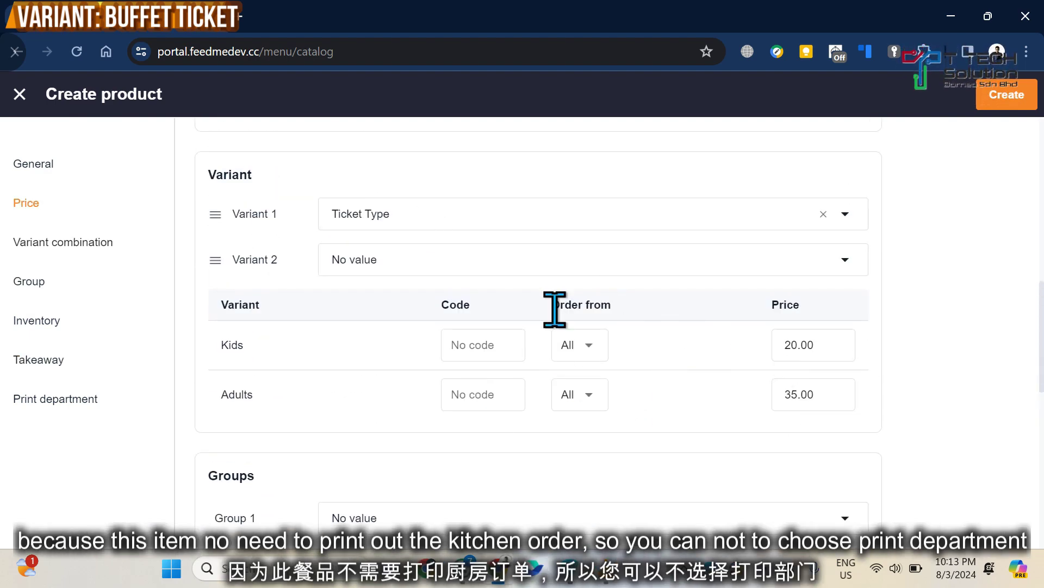
scroll(707, 391, down, 10)
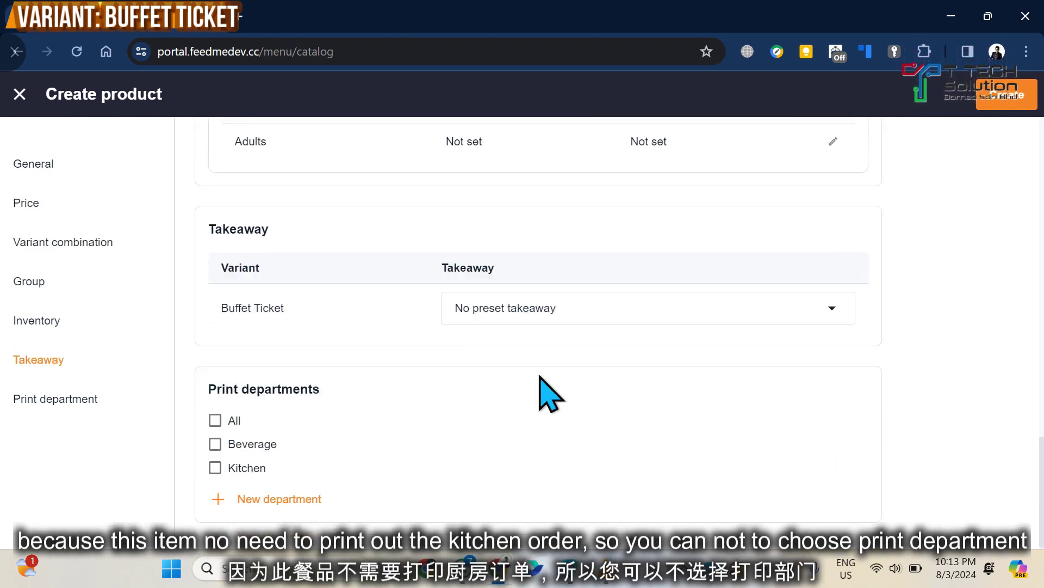
click(1004, 101)
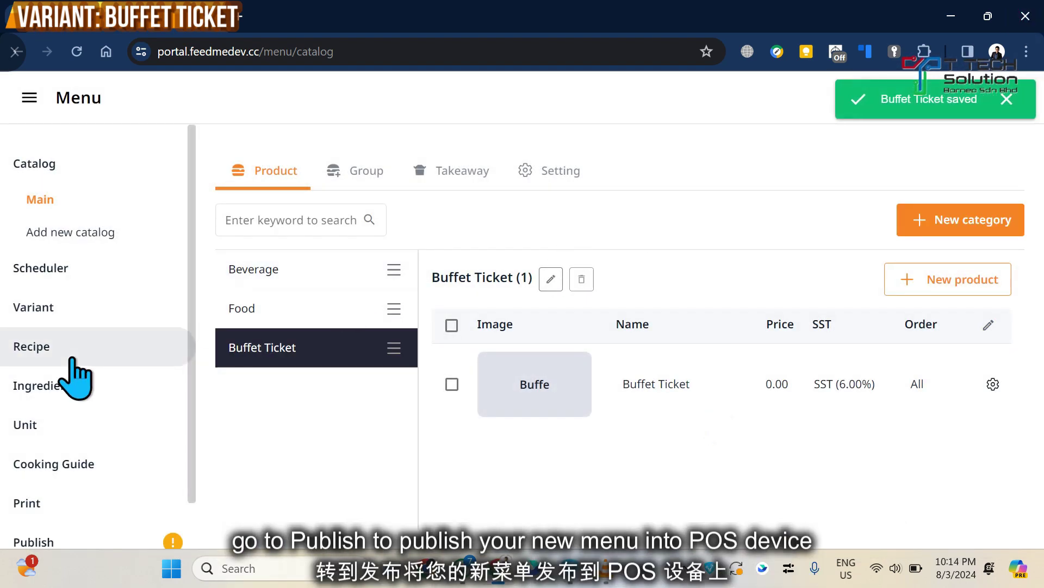
Step: Publish the Main menu to the T Tech Cafe outlet
scroll(77, 378, down, 1)
click(73, 496)
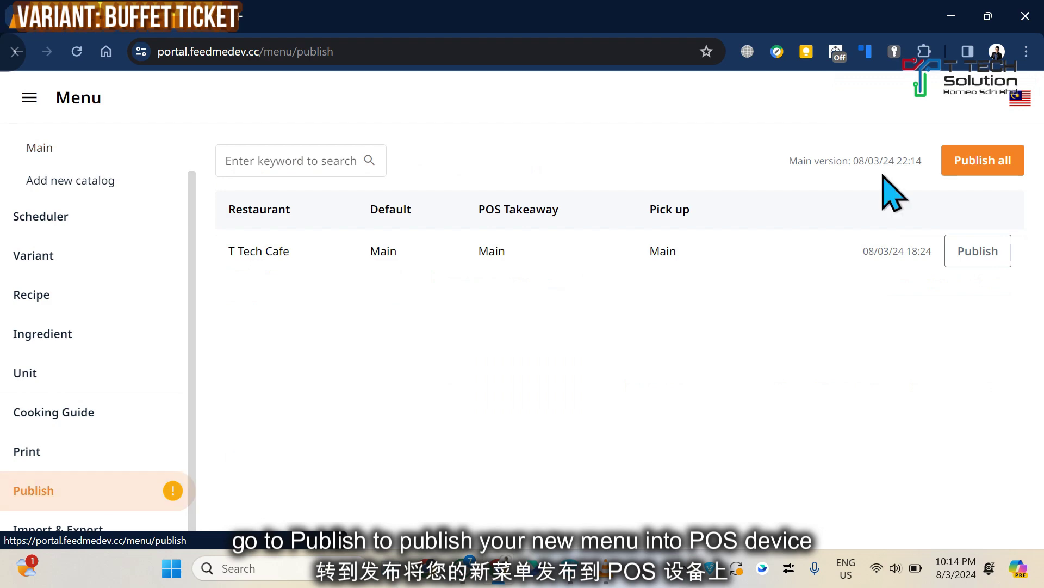
click(978, 250)
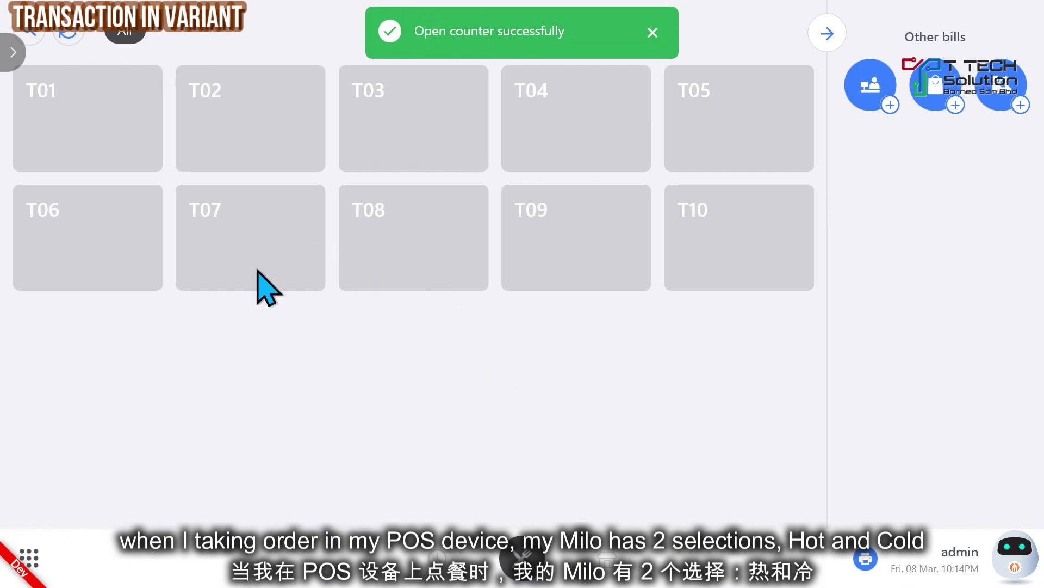
Step: Start an order for table T07 and add a Cold Milo
click(258, 270)
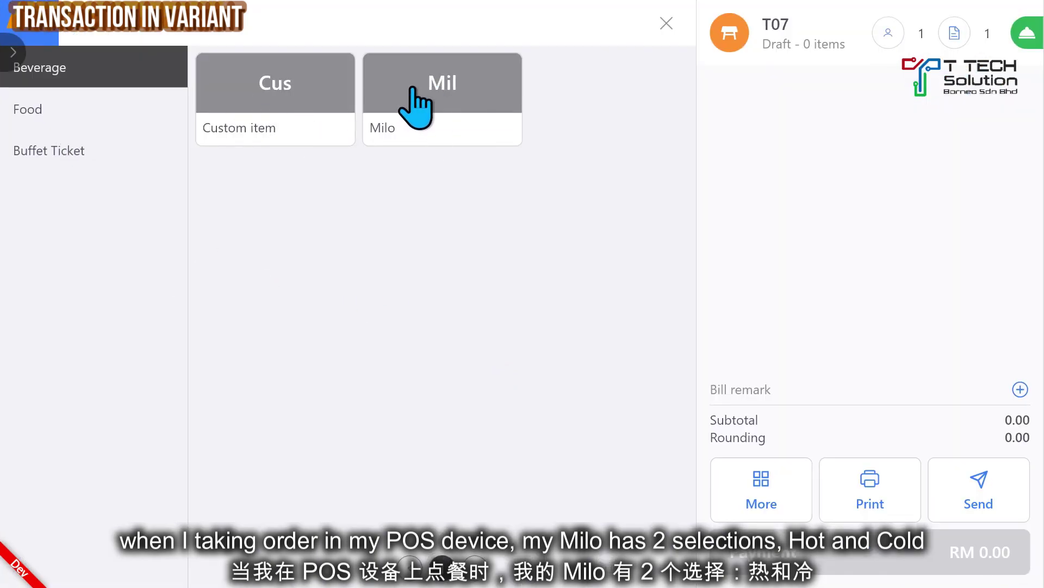
click(418, 93)
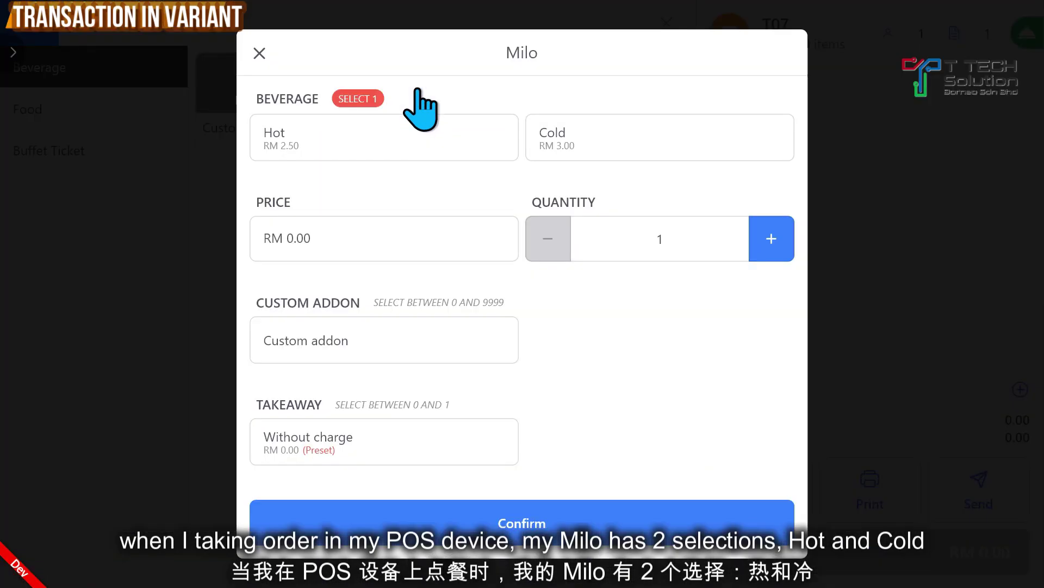
click(351, 136)
click(586, 141)
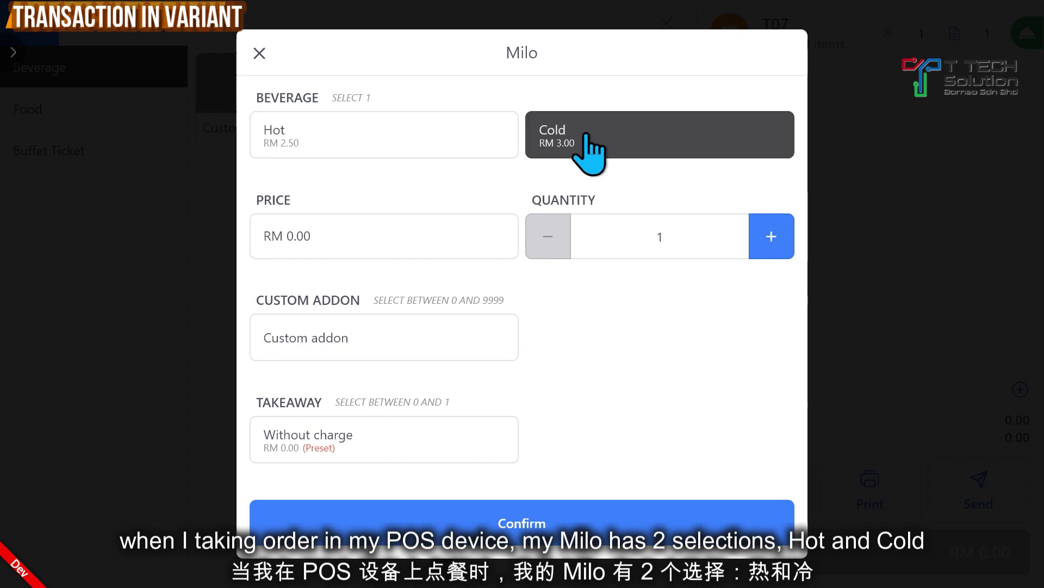
click(361, 141)
click(591, 141)
click(540, 525)
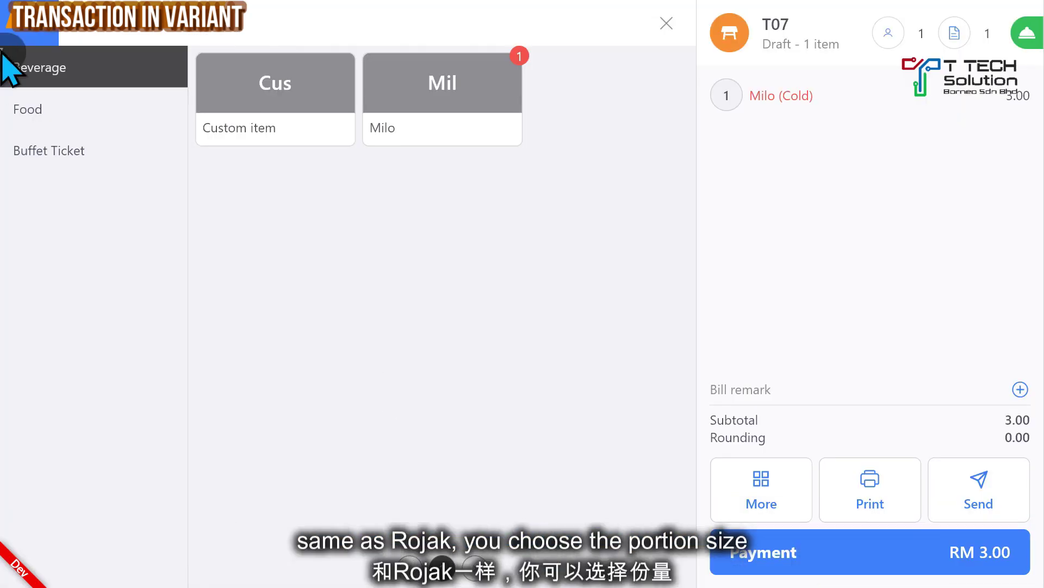
Step: Add a Large Rojak from the Food category to the order
click(92, 121)
click(424, 108)
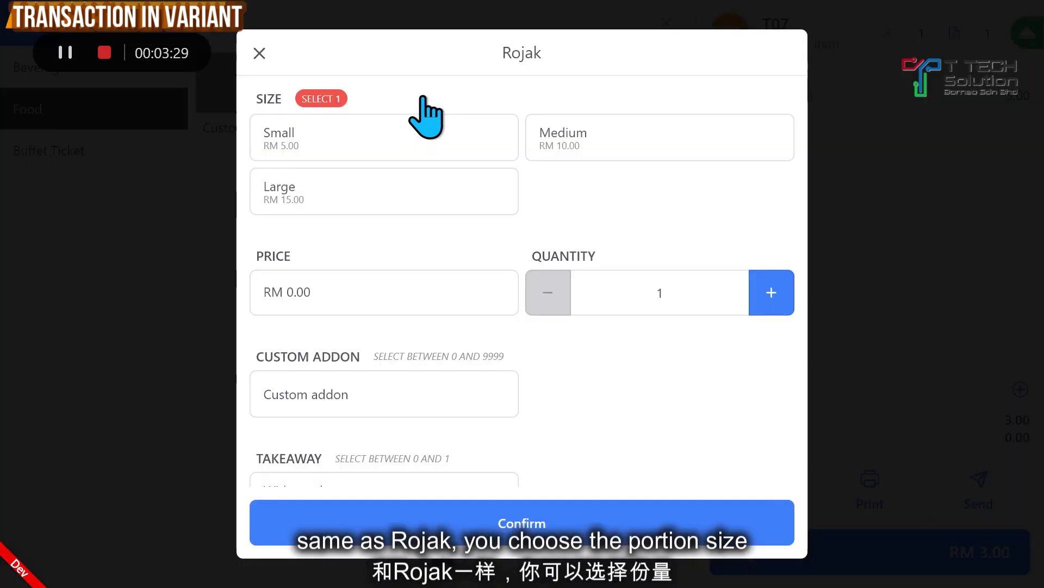
click(463, 142)
click(660, 135)
click(406, 208)
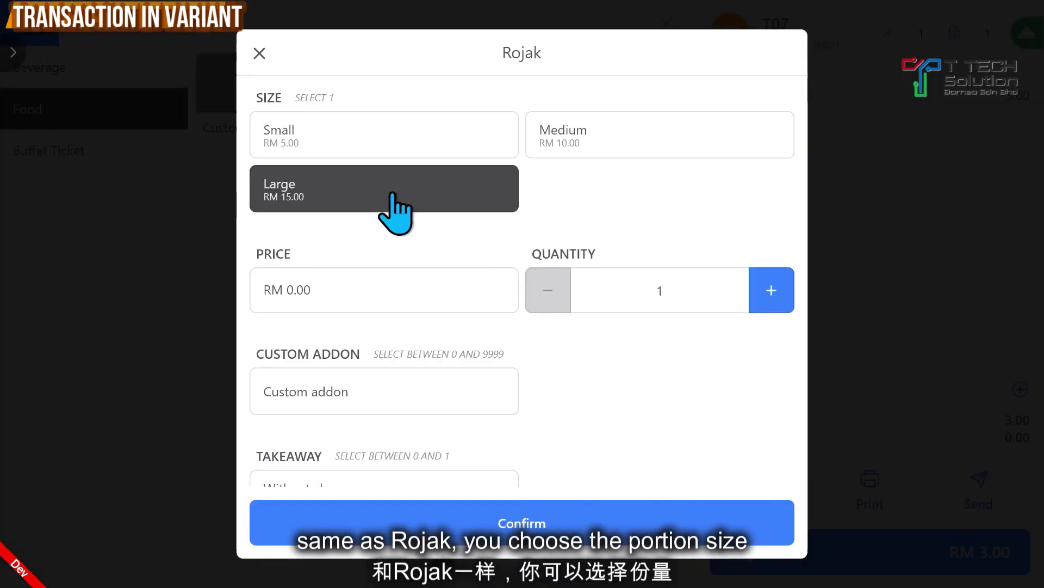
click(538, 528)
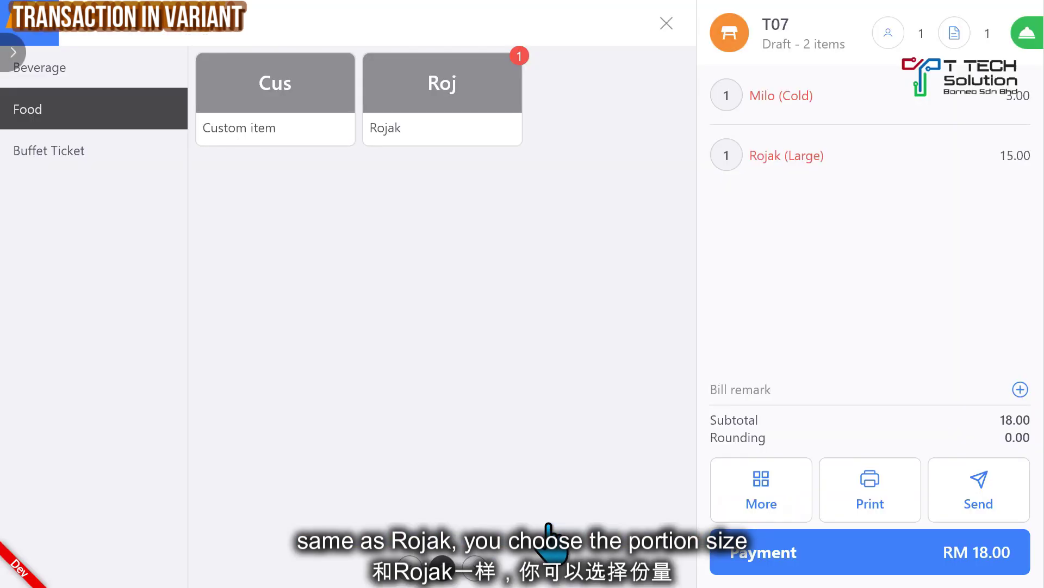
Step: Add 4 Adults Buffet Tickets to the order
click(107, 152)
click(446, 98)
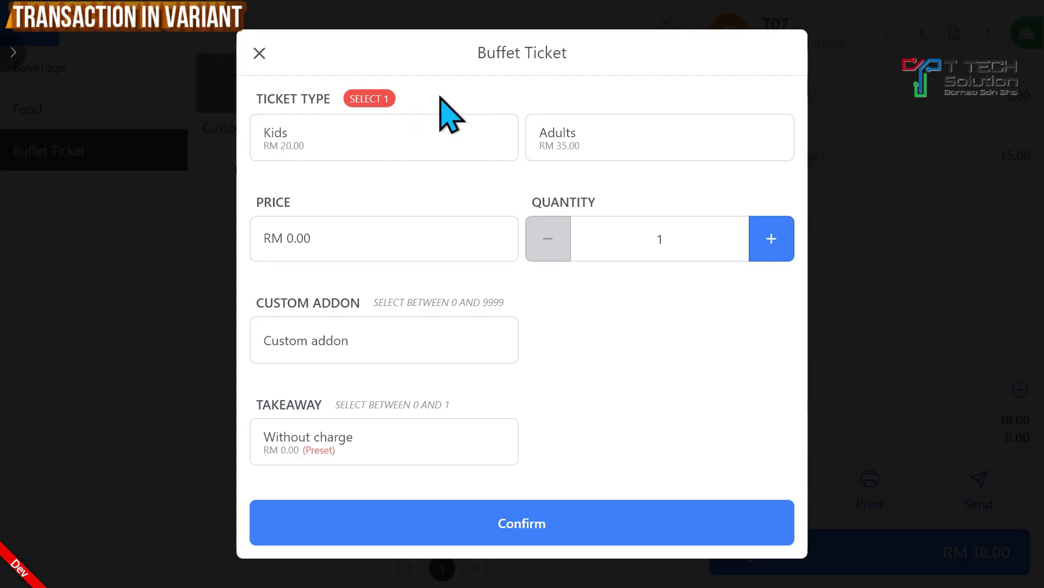
click(365, 144)
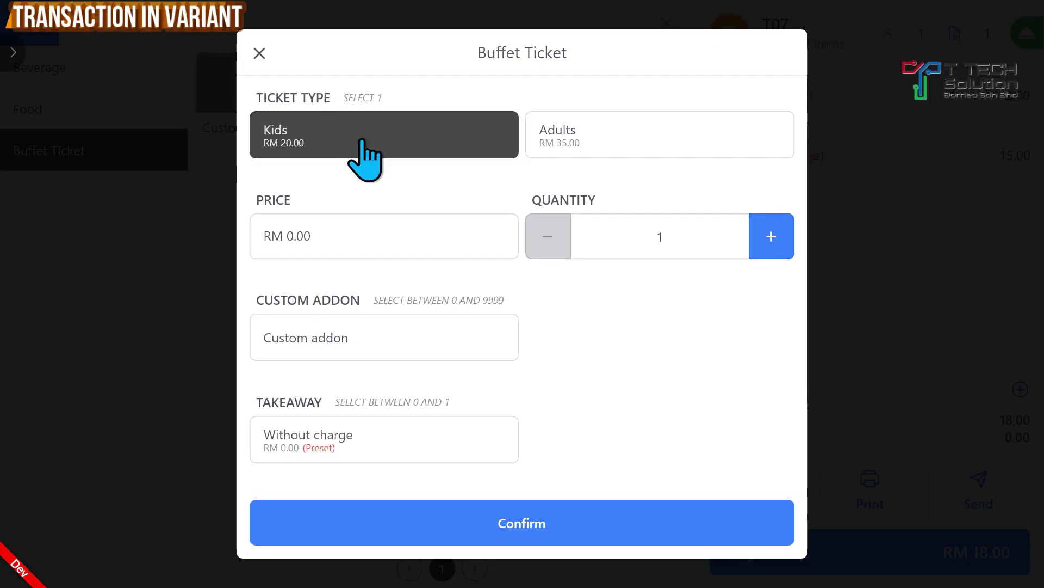
click(628, 142)
click(772, 239)
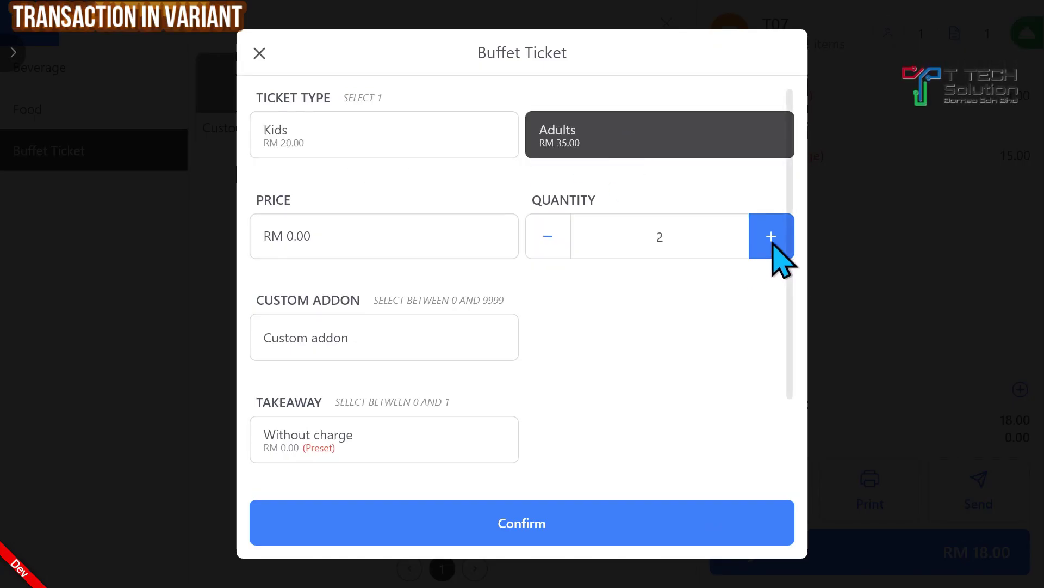
click(772, 239)
click(771, 239)
click(557, 531)
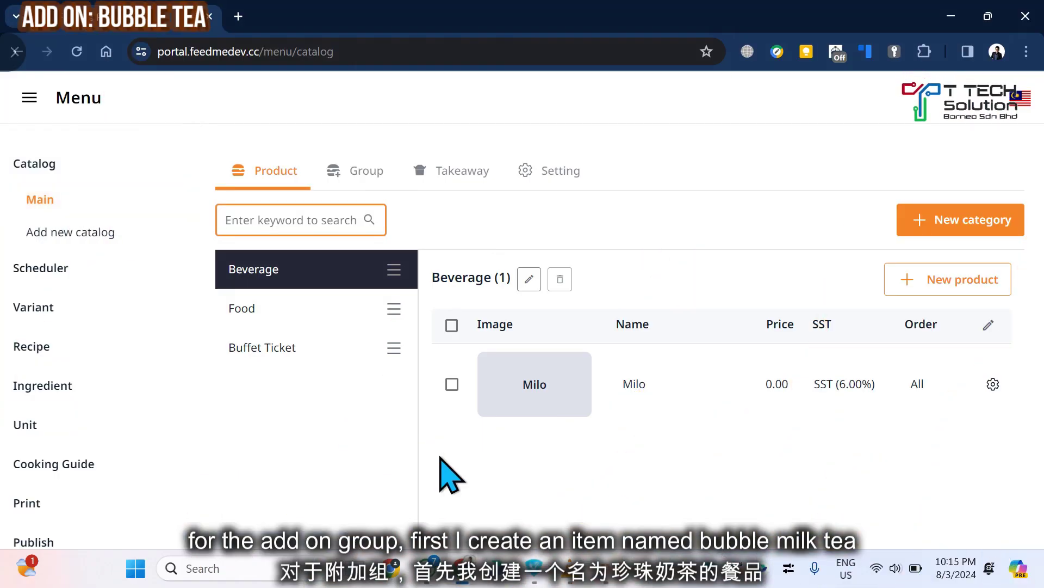
Step: Start a Beverage product named Bubble Milk Tea and begin a new add-on group for Group 1
click(944, 279)
click(540, 225)
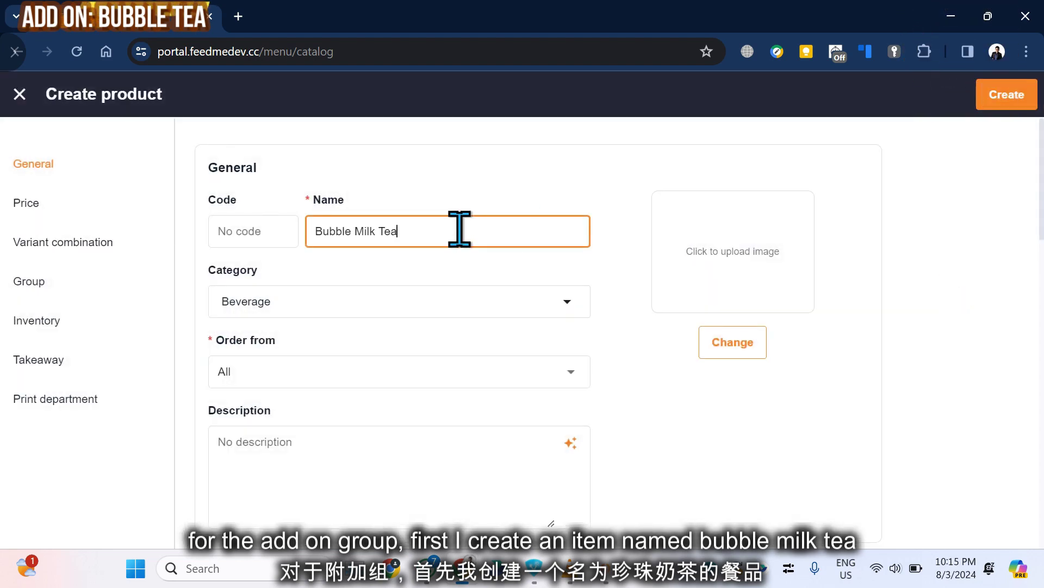
text(Bubble Milk Tea)
scroll(532, 392, down, 10)
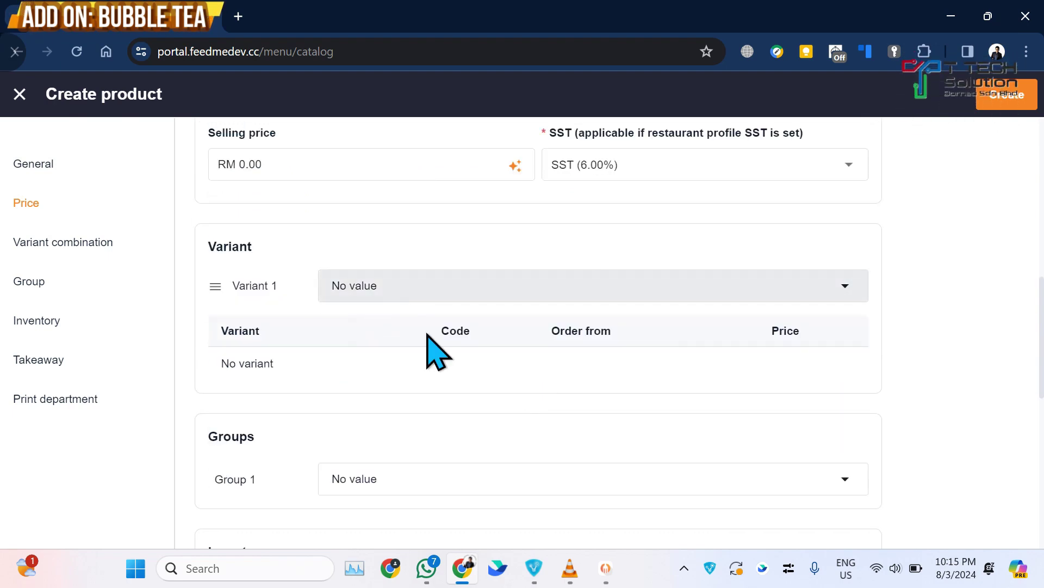
scroll(435, 353, down, 2)
click(369, 359)
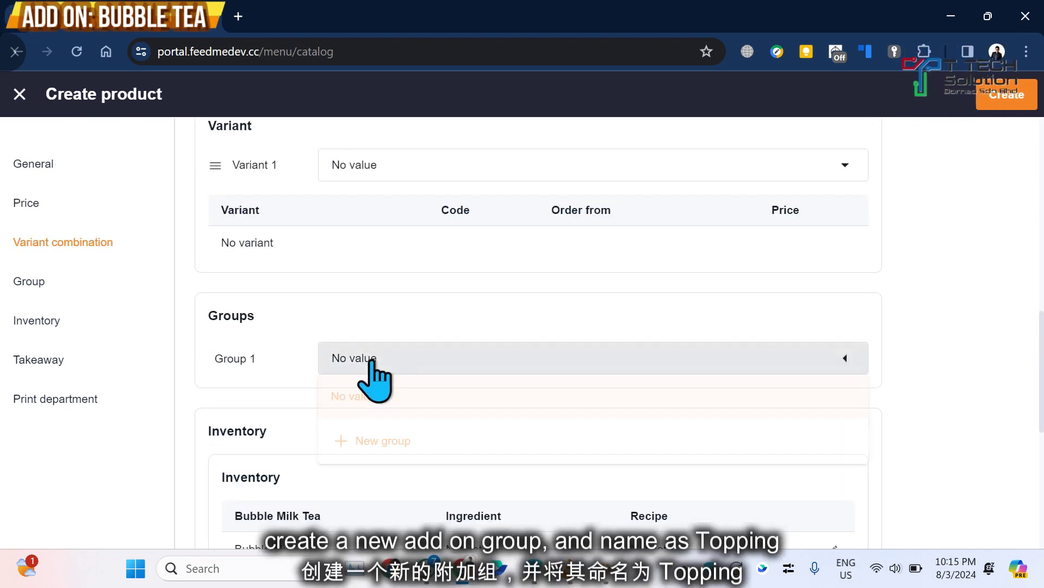
click(390, 441)
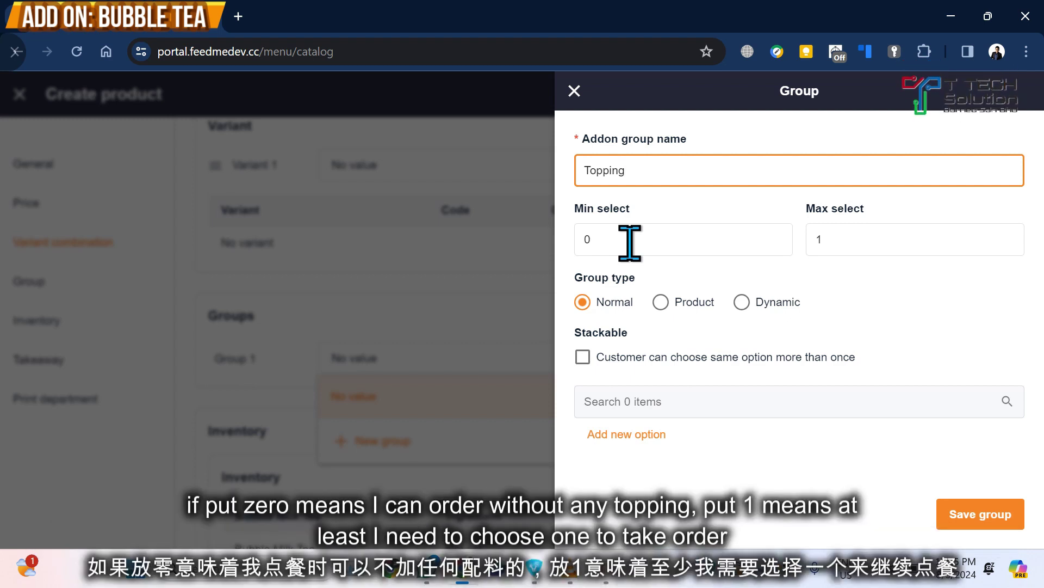
Step: Set the Topping group to min 0, max 9 picks and add Cincau at 0.50
click(629, 243)
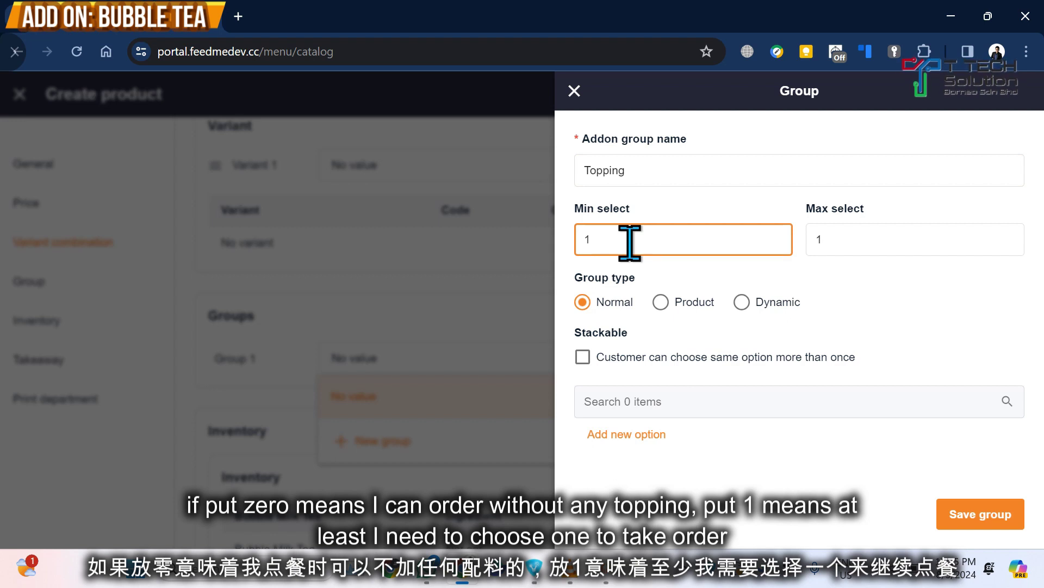
text(0)
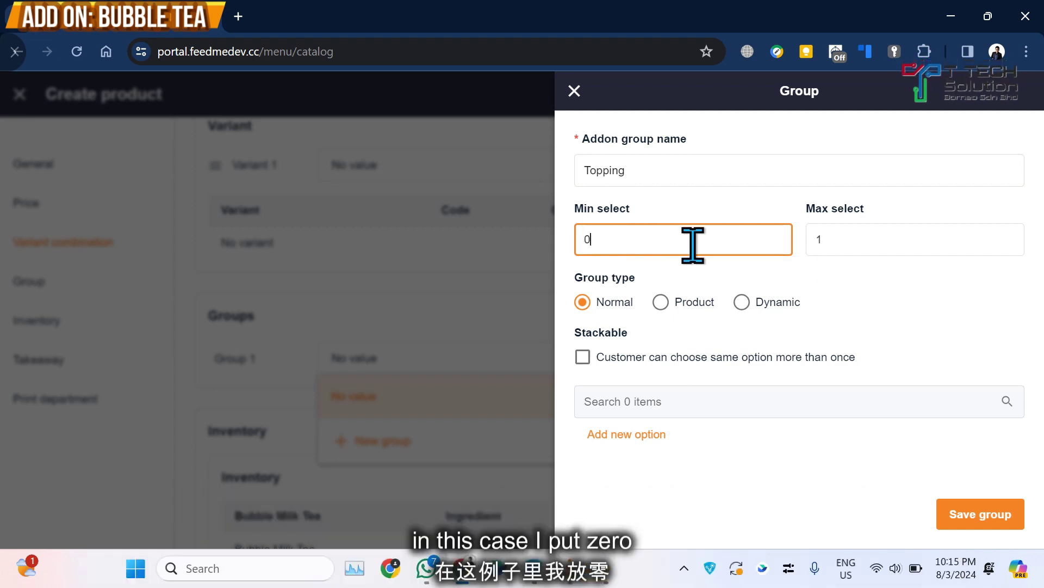
click(858, 244)
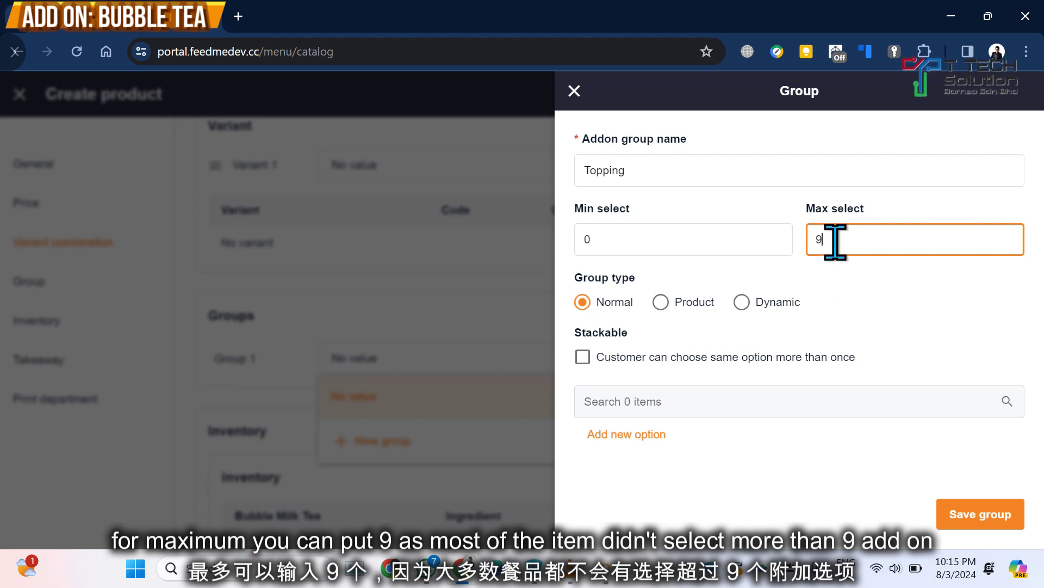
click(619, 435)
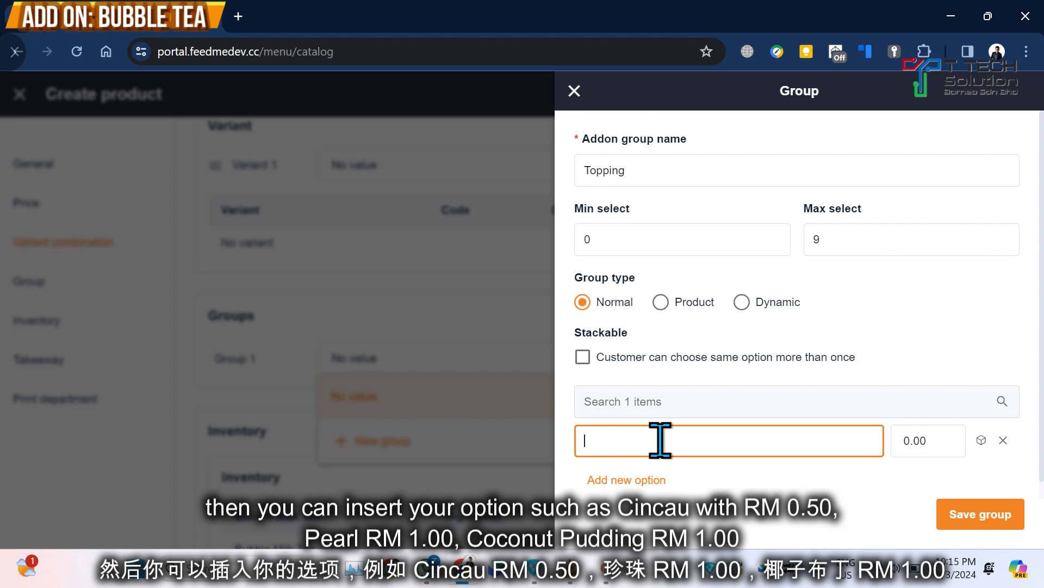
click(925, 440)
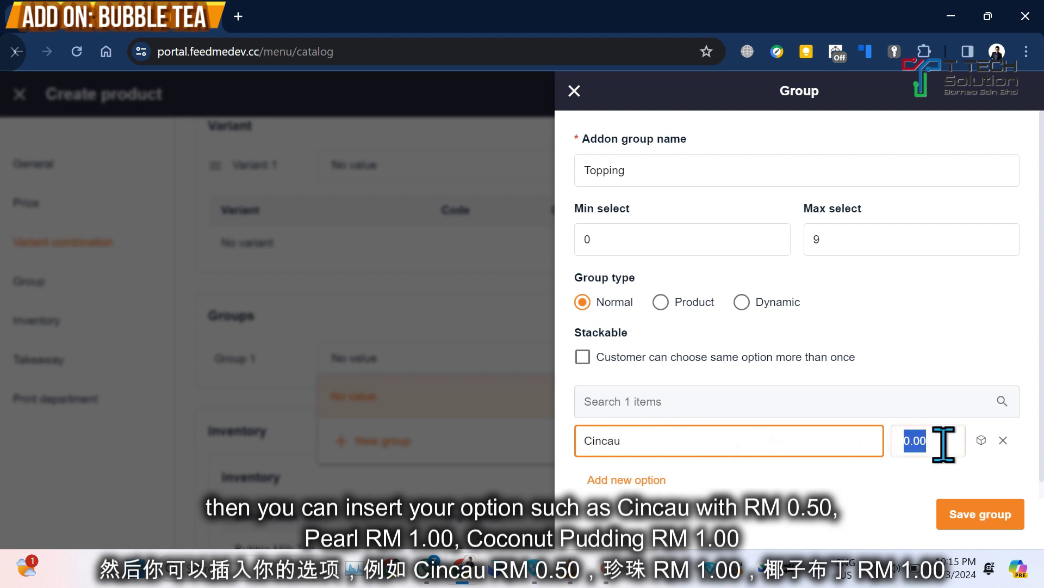
text(0.5)
Step: Add Pearl at 1.00 and Coconut Pudding at 1.00 as further topping options
click(650, 480)
click(650, 478)
text(Pear)
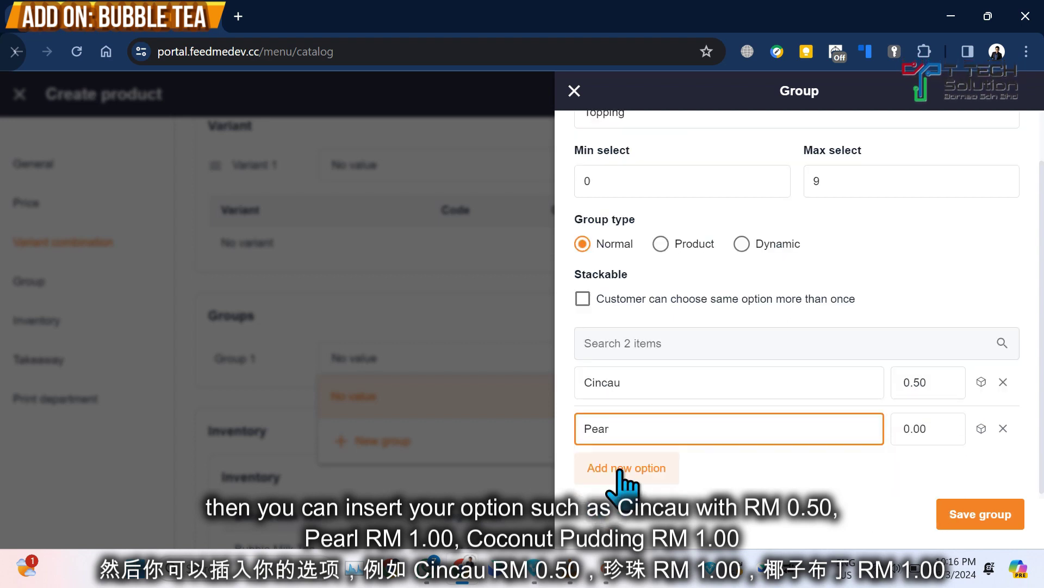
text(l)
click(946, 429)
text(1)
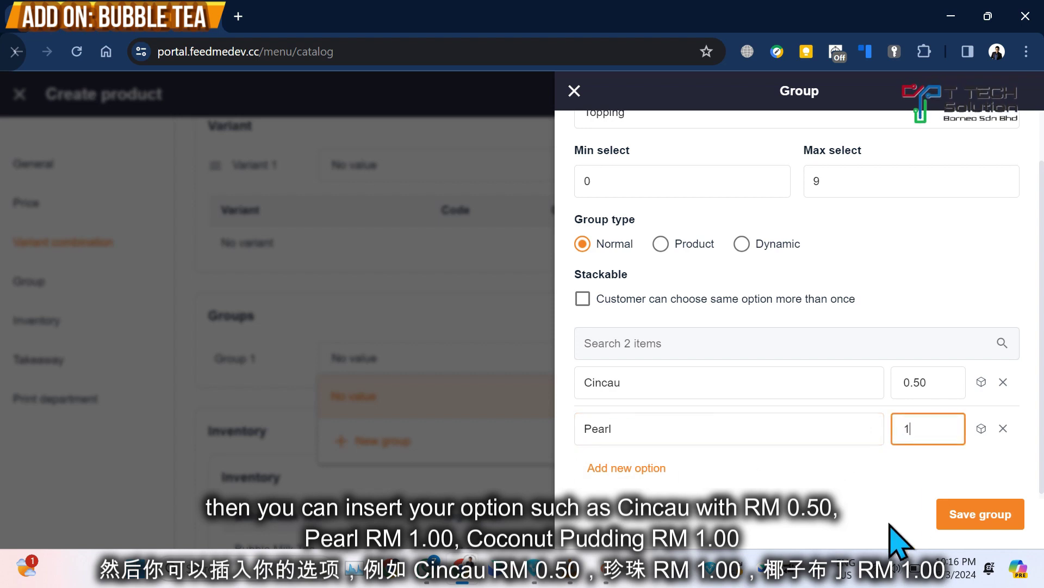
click(626, 467)
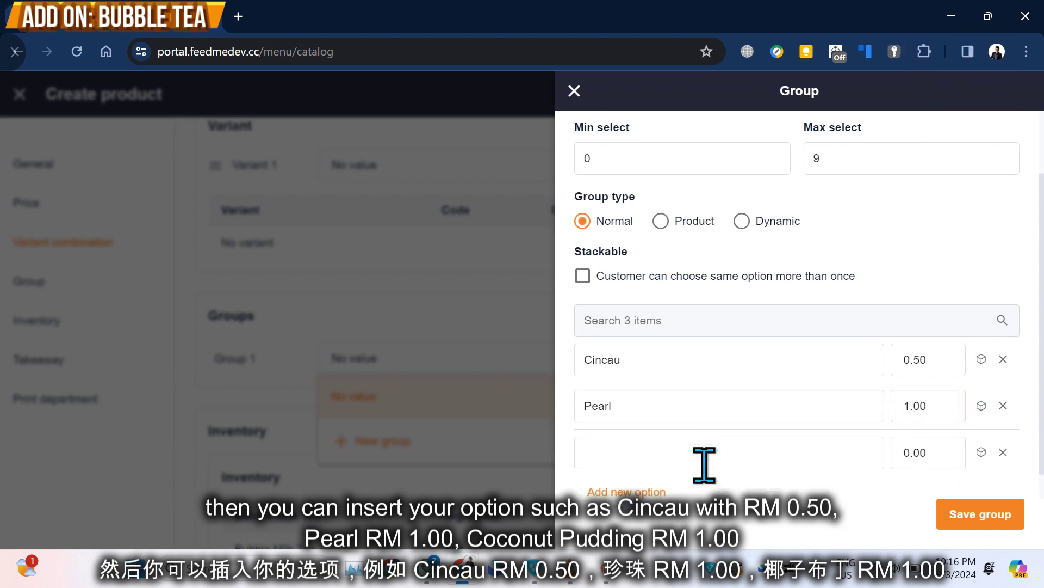
click(667, 456)
text(Coconu)
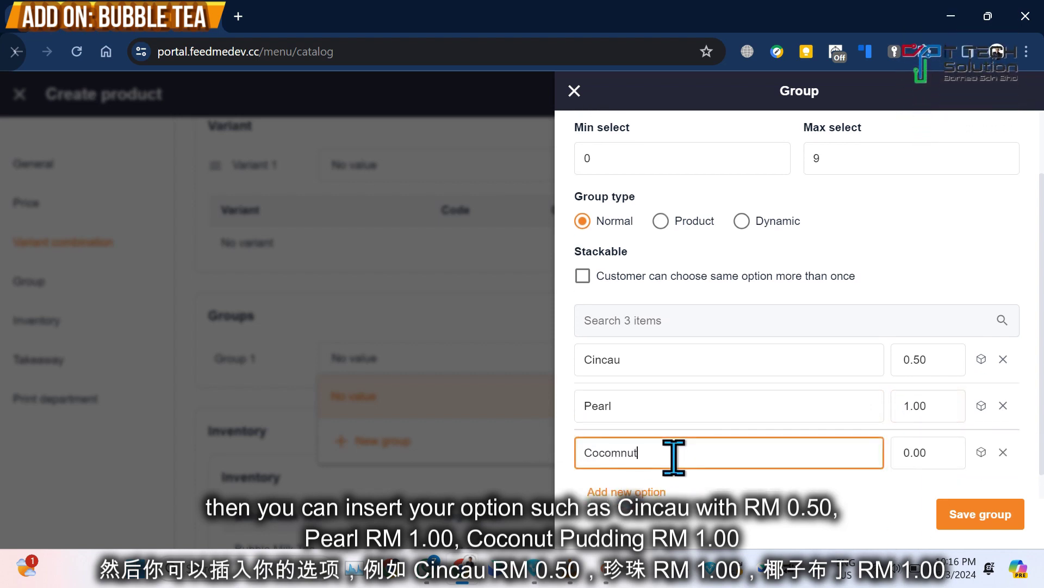
text(t Pudding)
click(944, 453)
text(1)
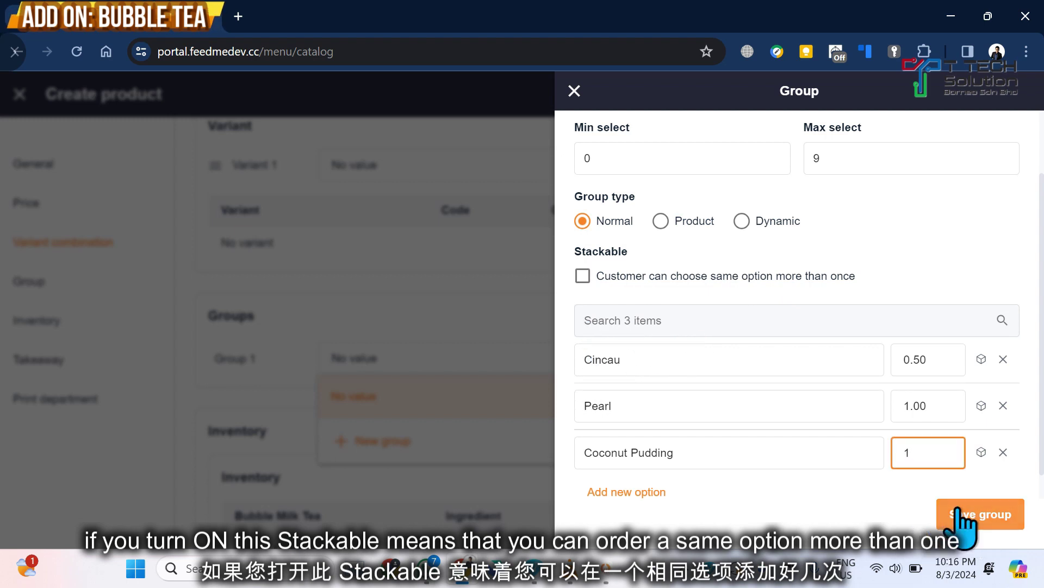
Step: Save the Topping group to Bubble Milk Tea
click(963, 514)
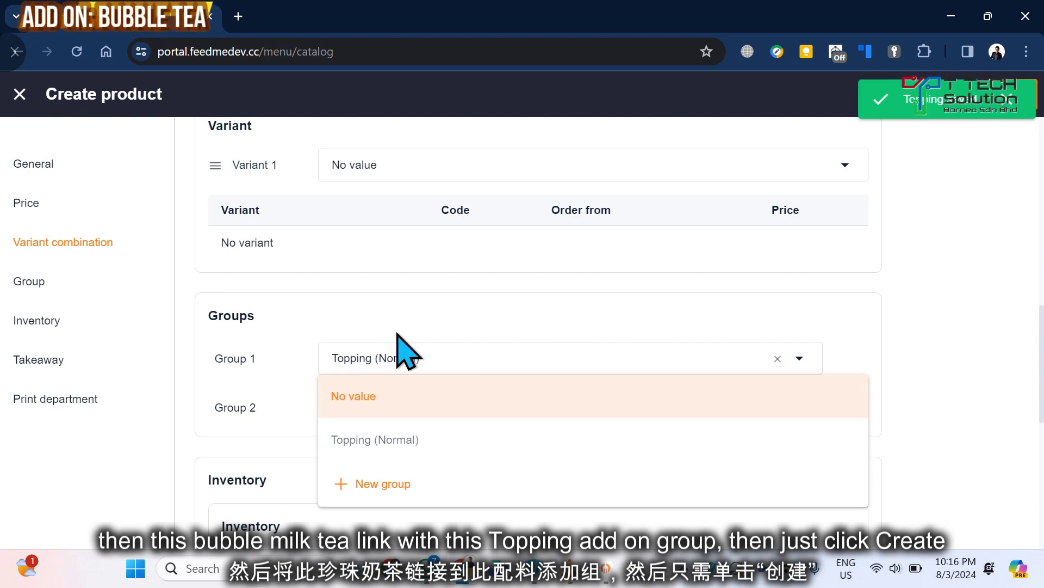
scroll(401, 348, up, 10)
scroll(431, 297, down, 8)
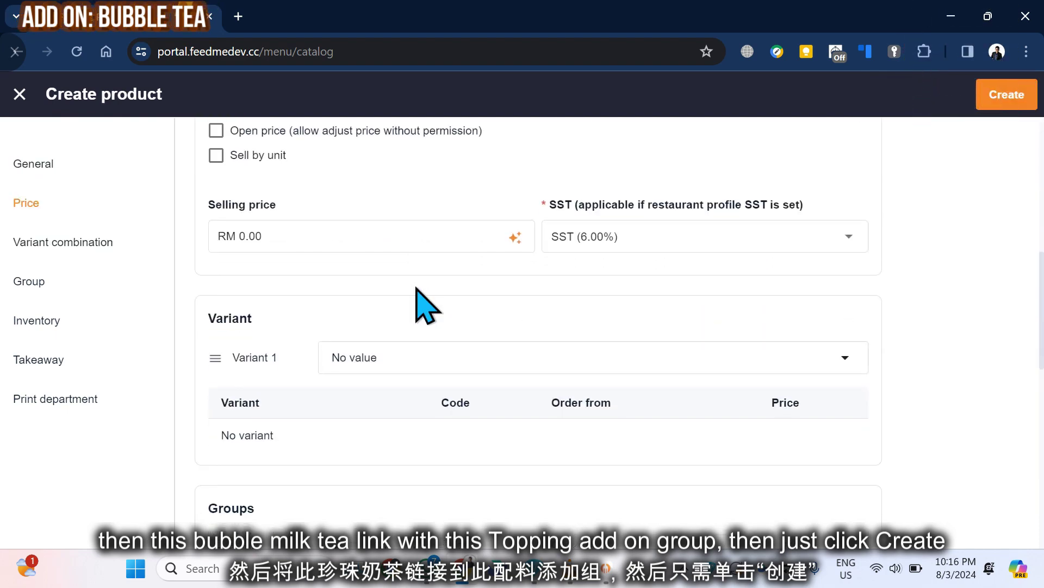
scroll(359, 446, down, 4)
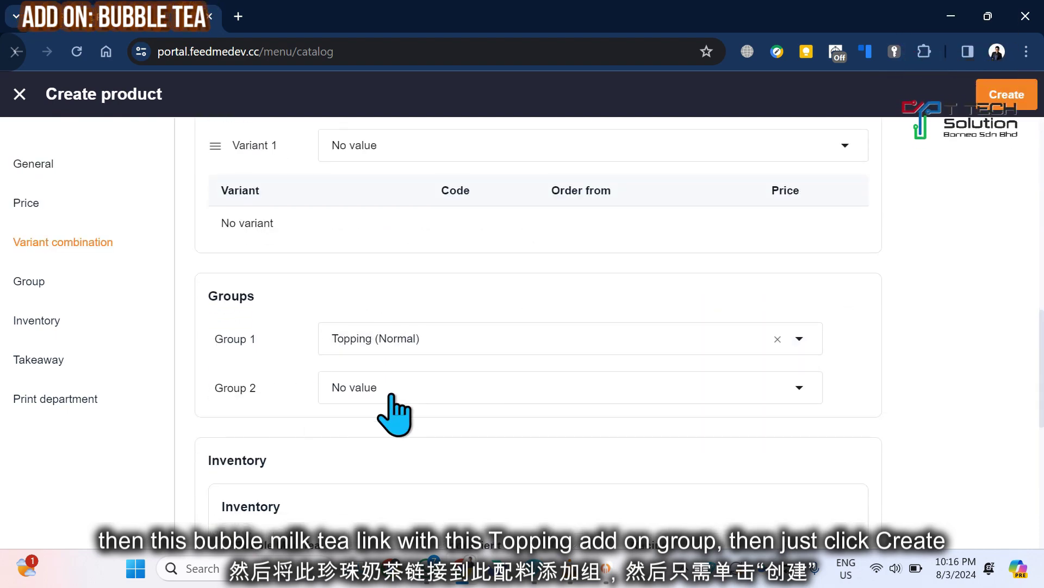
scroll(396, 368, down, 8)
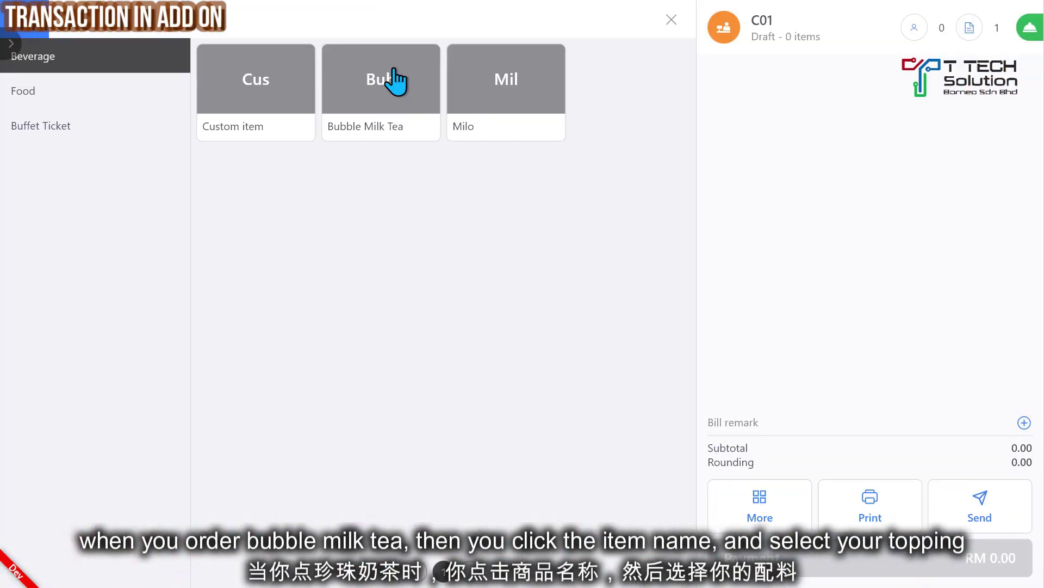
Step: Add Bubble Milk Tea to order C01 with Cincau, Pearl and a second Cincau topping
click(386, 96)
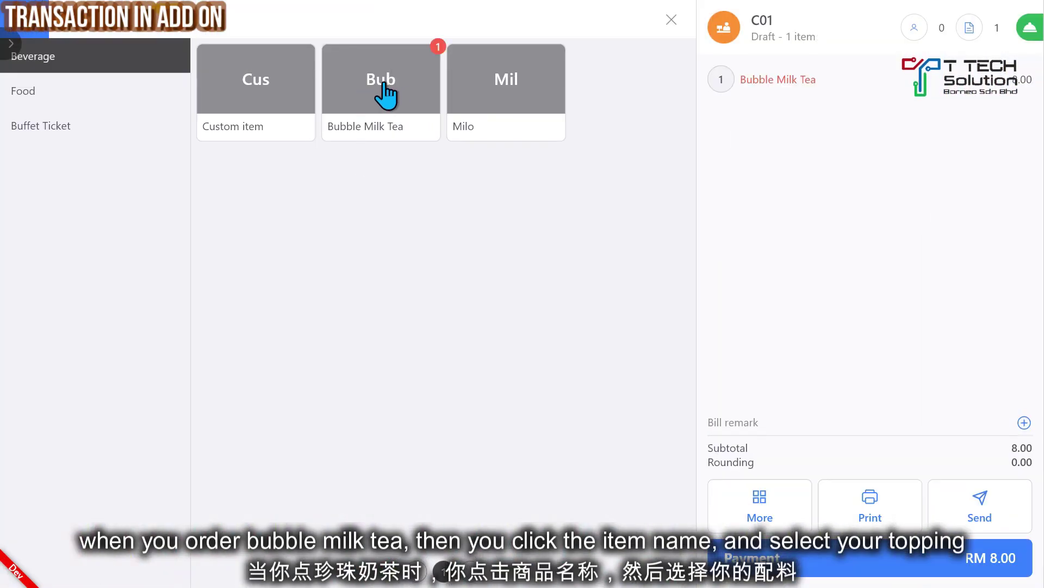
click(778, 81)
click(450, 219)
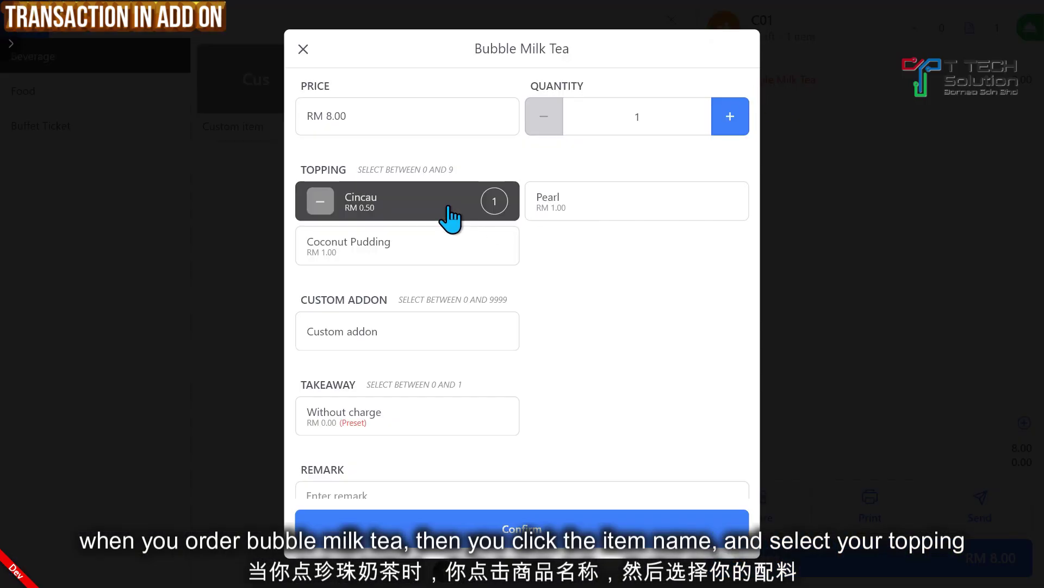
click(584, 205)
click(420, 185)
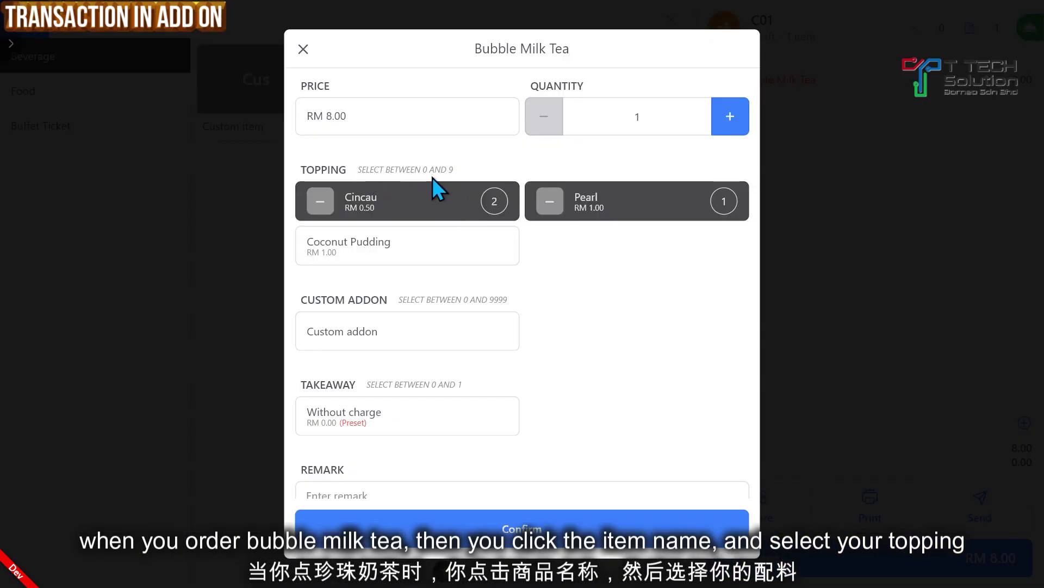
click(303, 50)
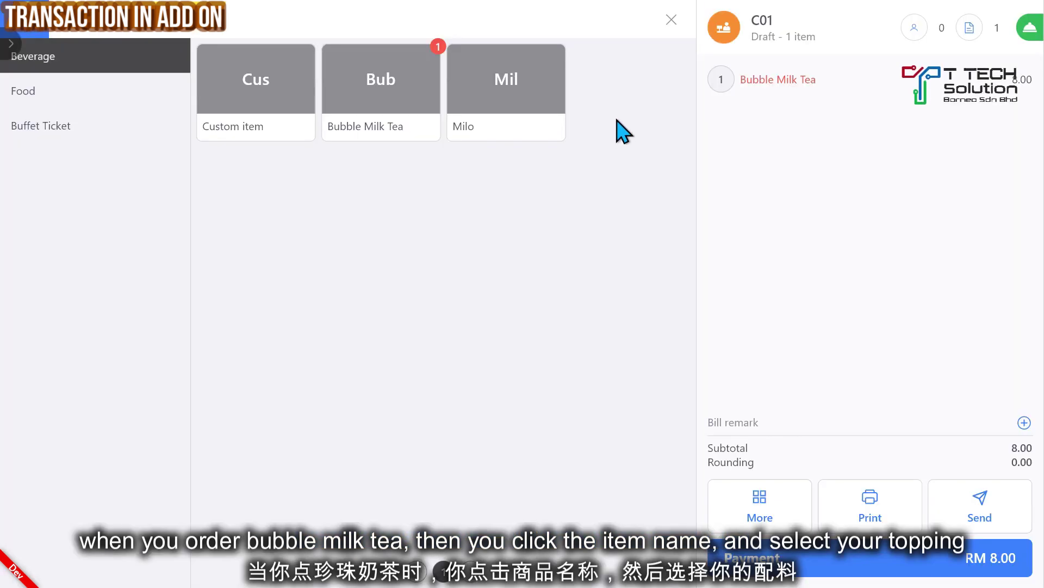
Step: Add Cincau, Coconut Pudding and Pearl toppings to the same Bubble Milk Tea
click(789, 93)
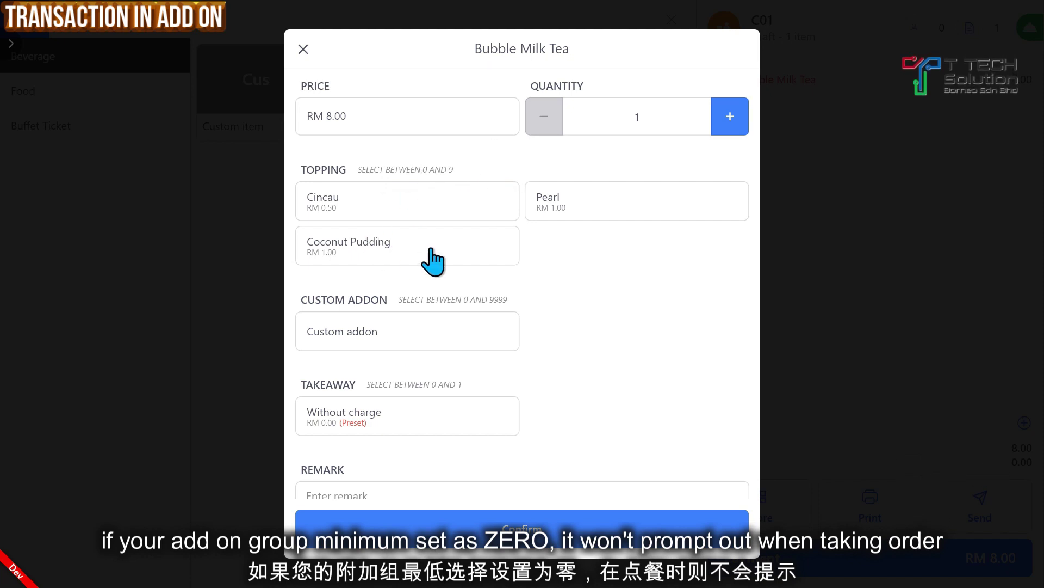
click(476, 208)
click(460, 239)
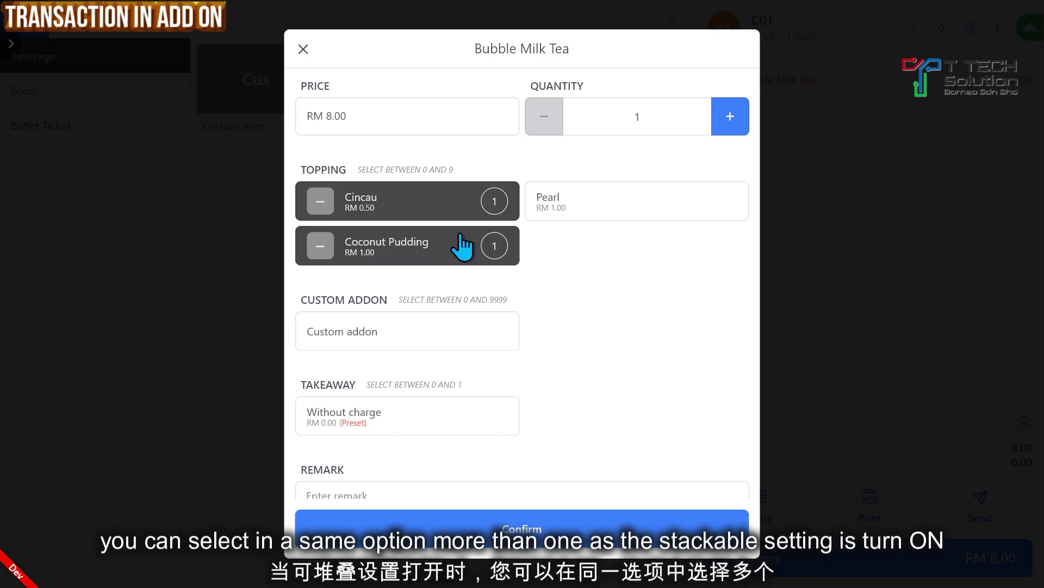
click(564, 202)
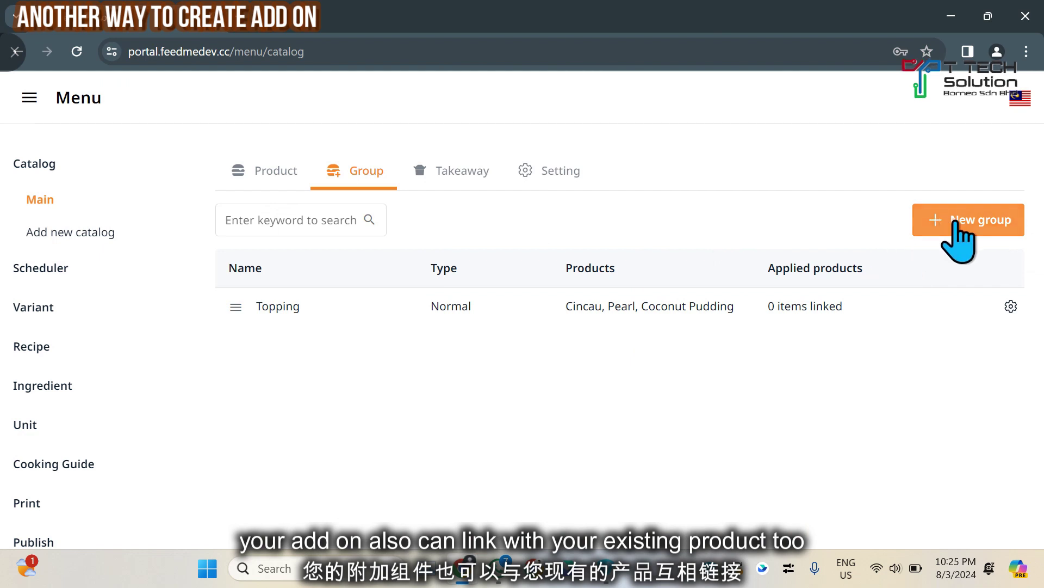
Step: Create a Product-type Topping group with max select 9, linking Milo and Rojak
click(957, 221)
click(652, 169)
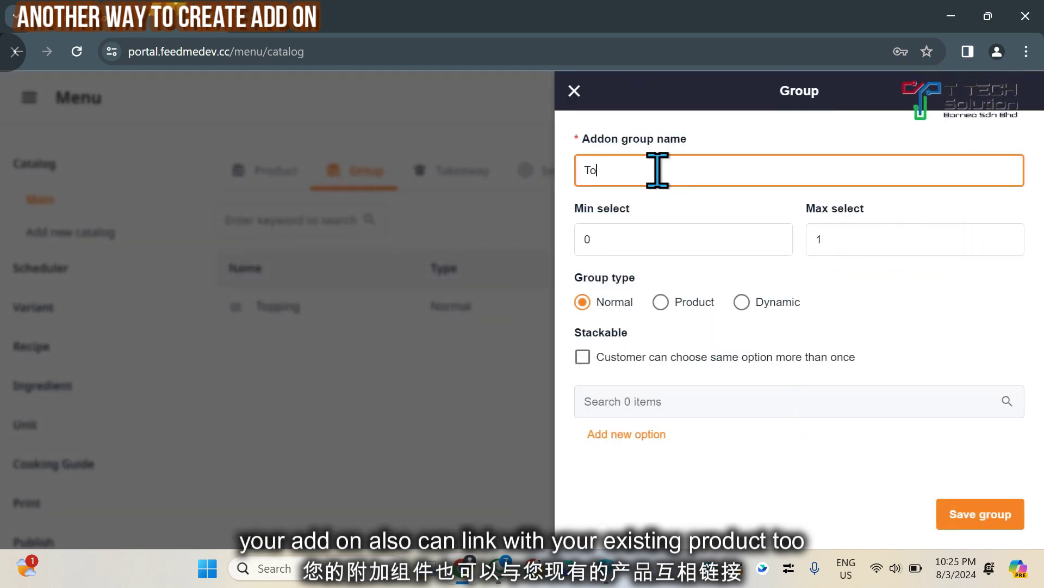
click(866, 245)
click(674, 303)
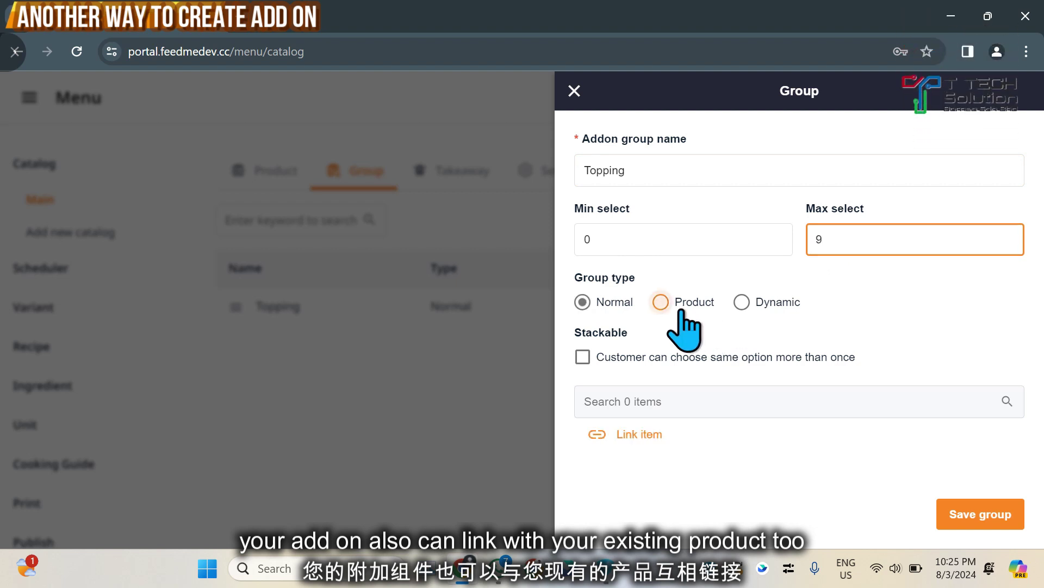
click(619, 433)
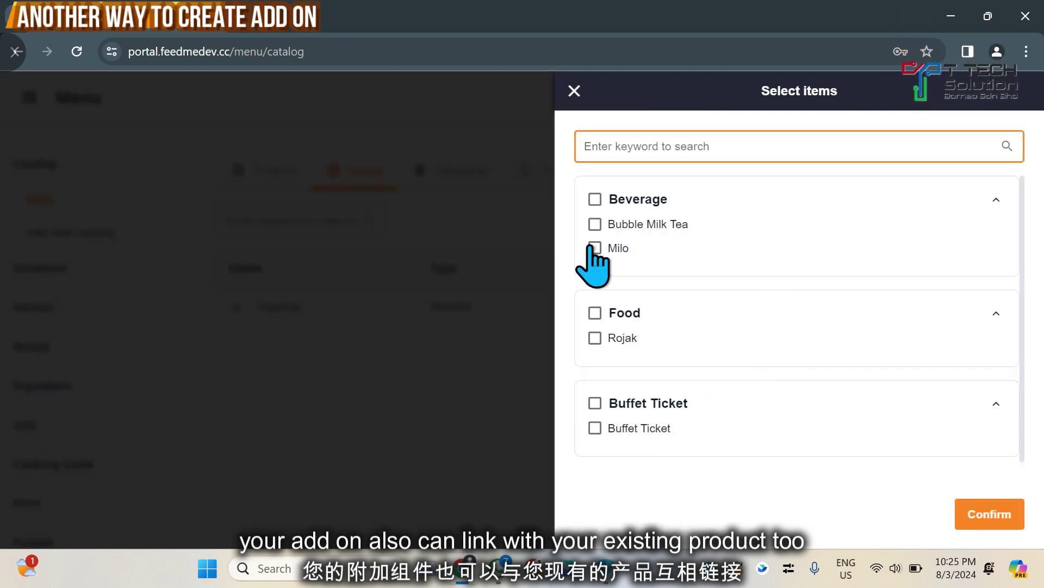
click(595, 248)
click(595, 337)
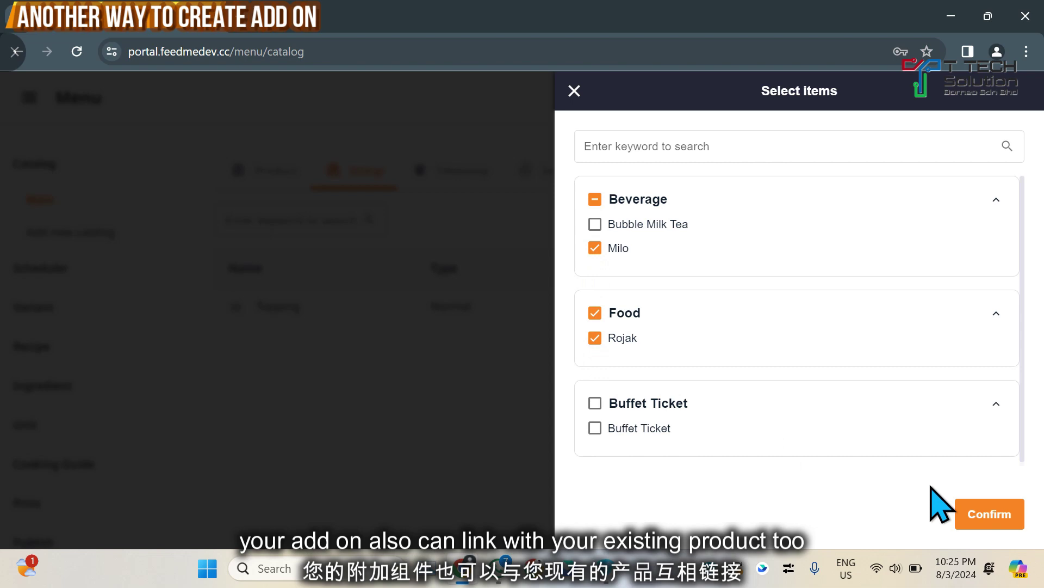
click(990, 514)
scroll(741, 408, down, 2)
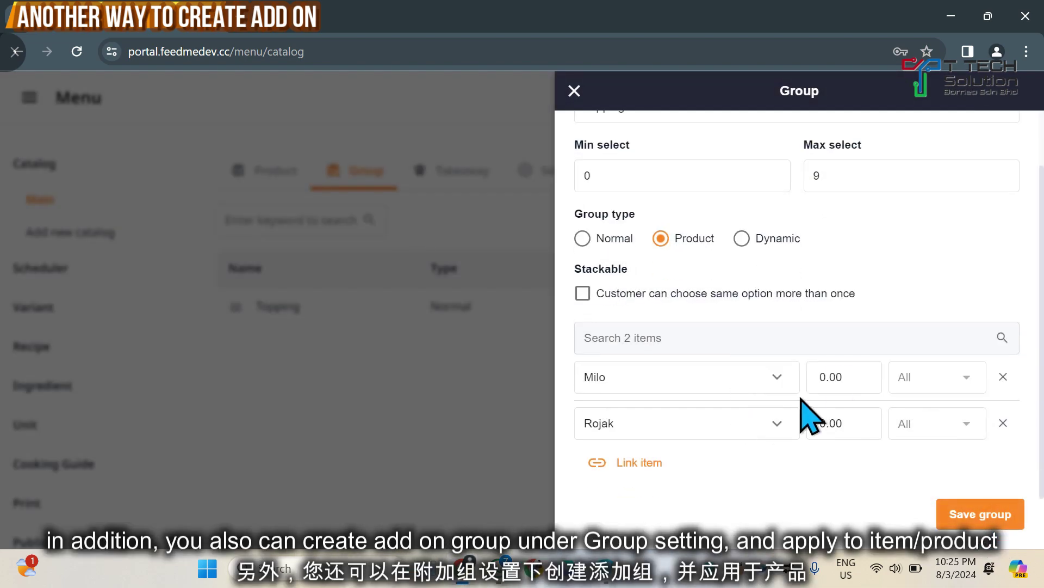
click(957, 514)
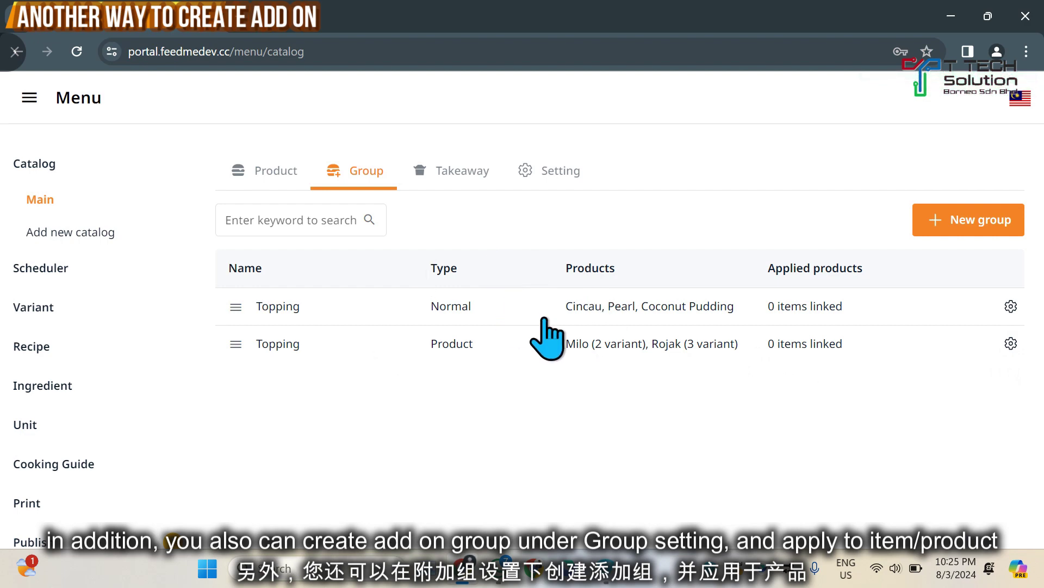
Step: Choose Apply product for the new group and browse the Beverage products
click(1011, 344)
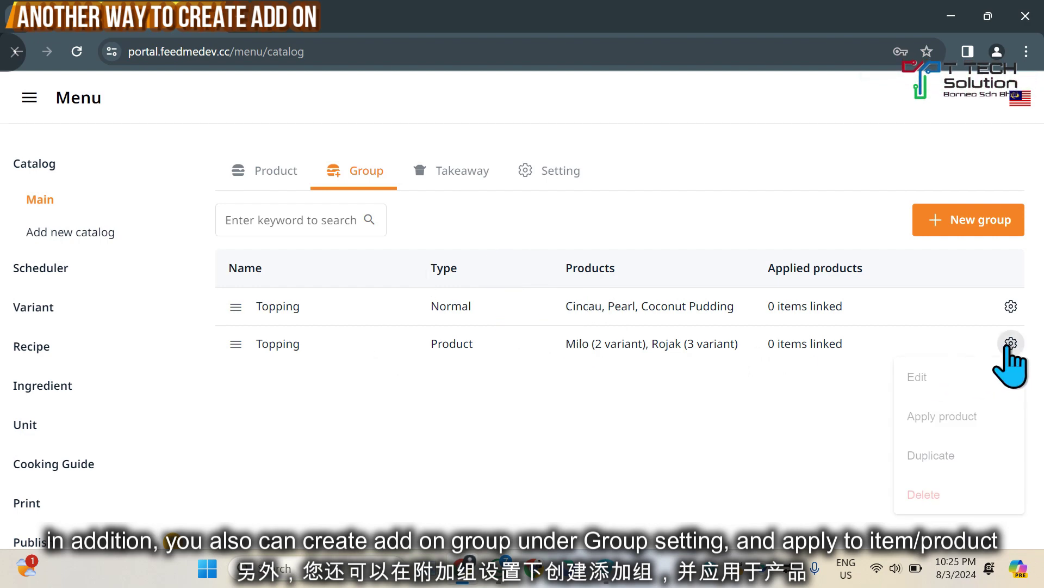
click(958, 416)
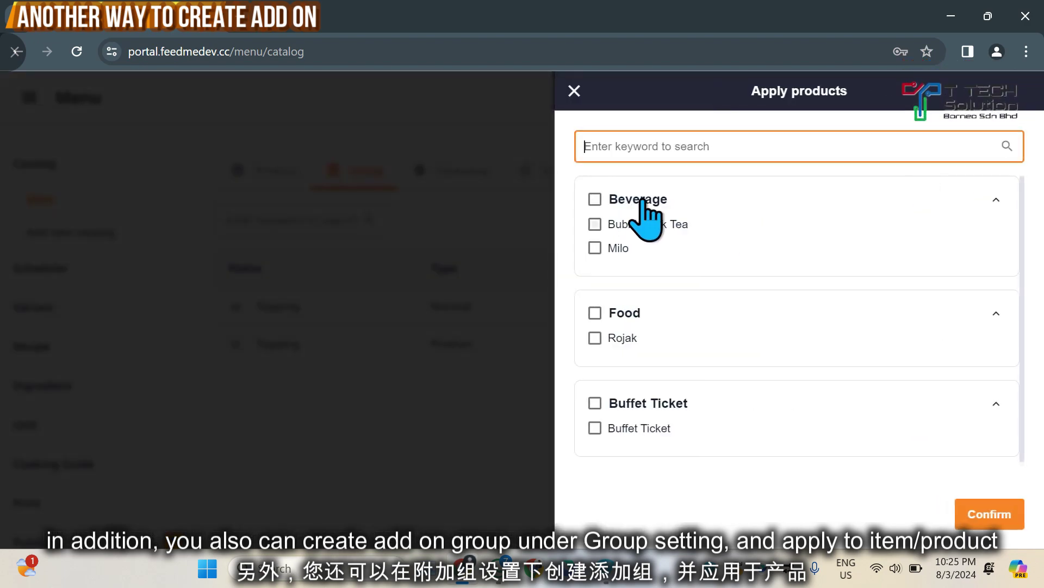
click(612, 202)
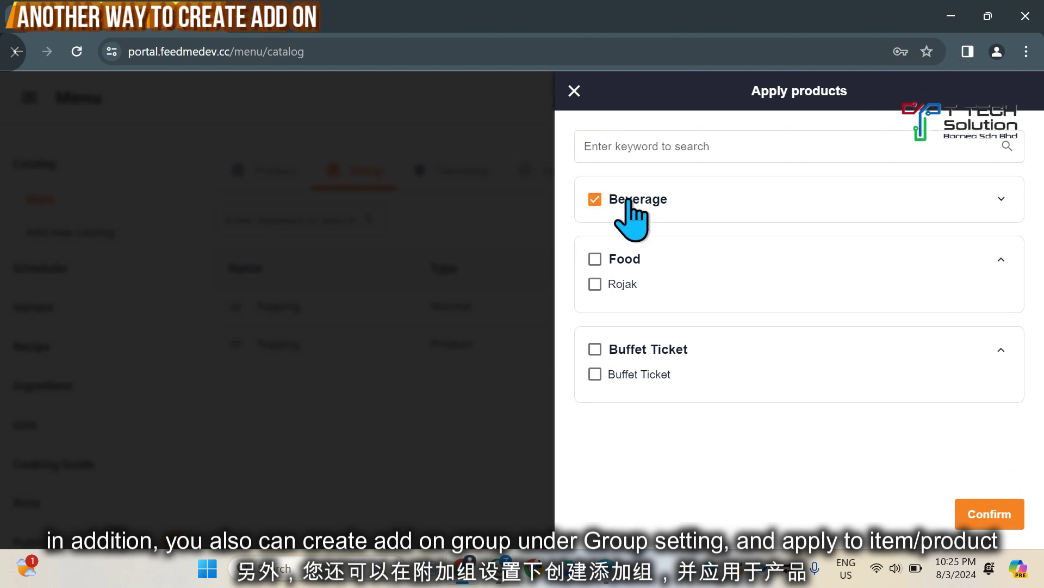
click(626, 199)
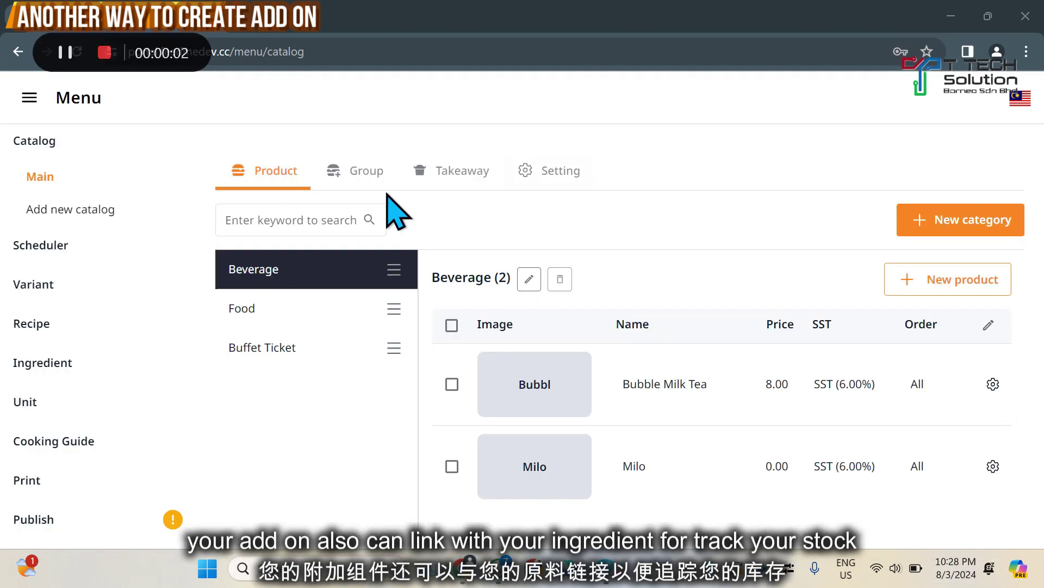
Step: Check Cincau's inventory links in the Topping group, then go to the Publish page
click(348, 173)
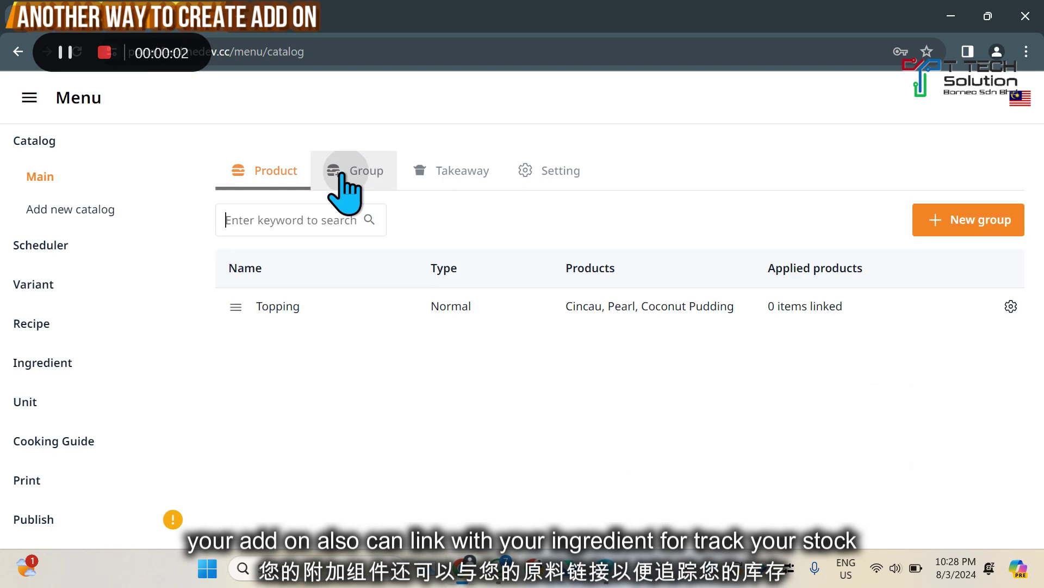
click(479, 319)
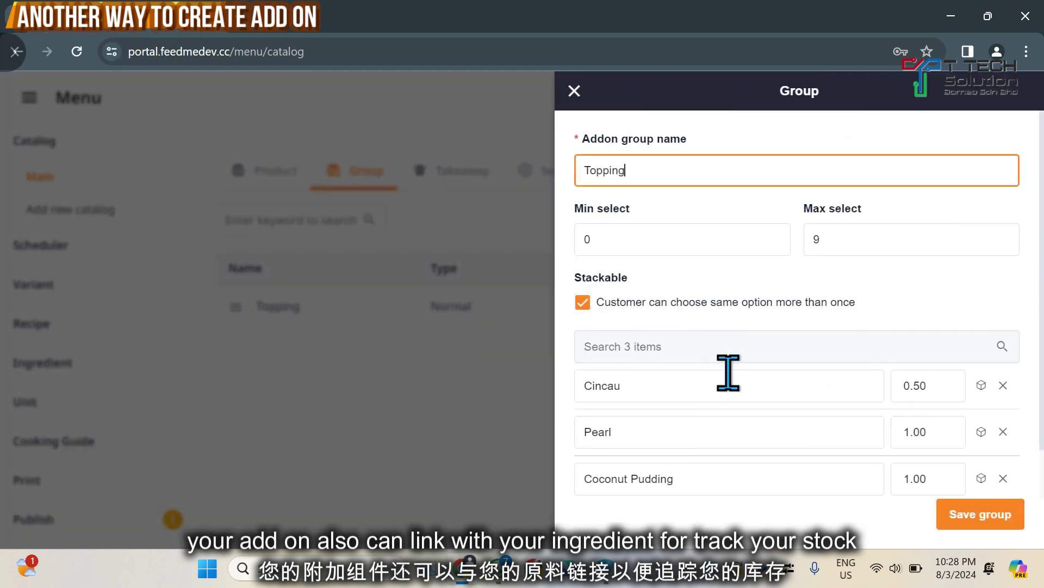
scroll(728, 373, down, 1)
click(981, 329)
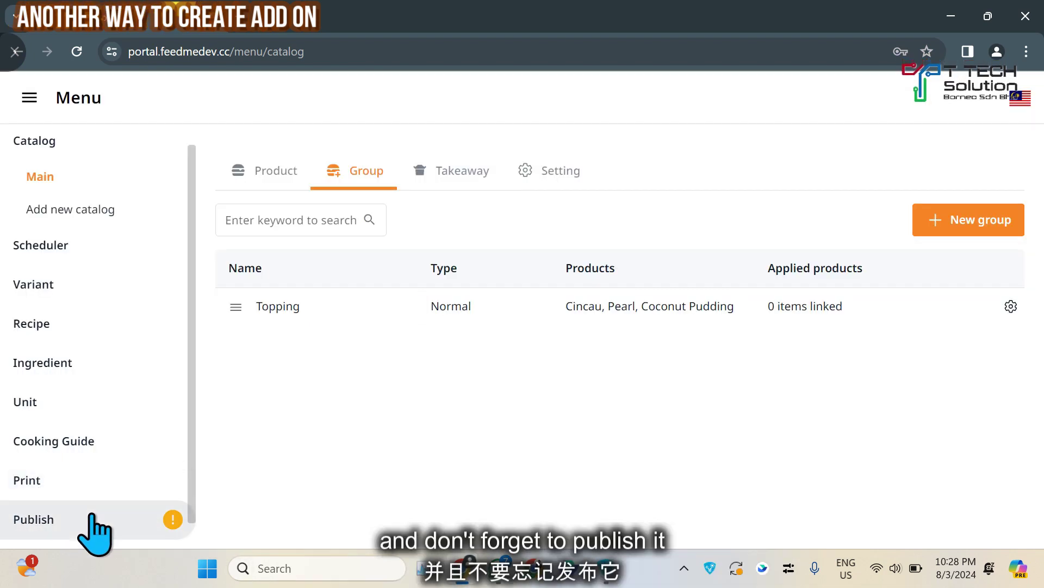
click(86, 517)
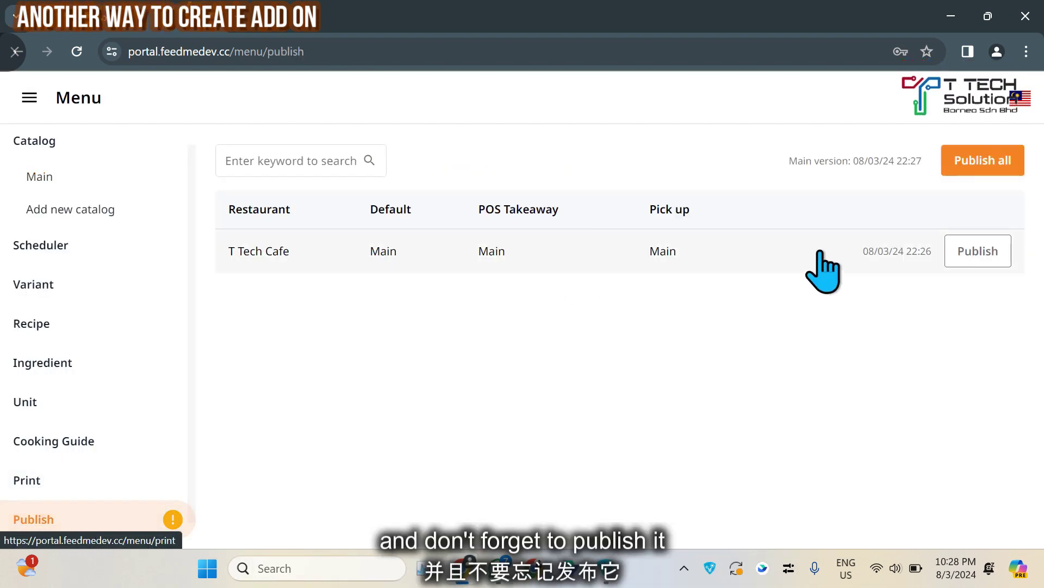
Step: Publish the Main menu to T Tech Cafe
click(979, 253)
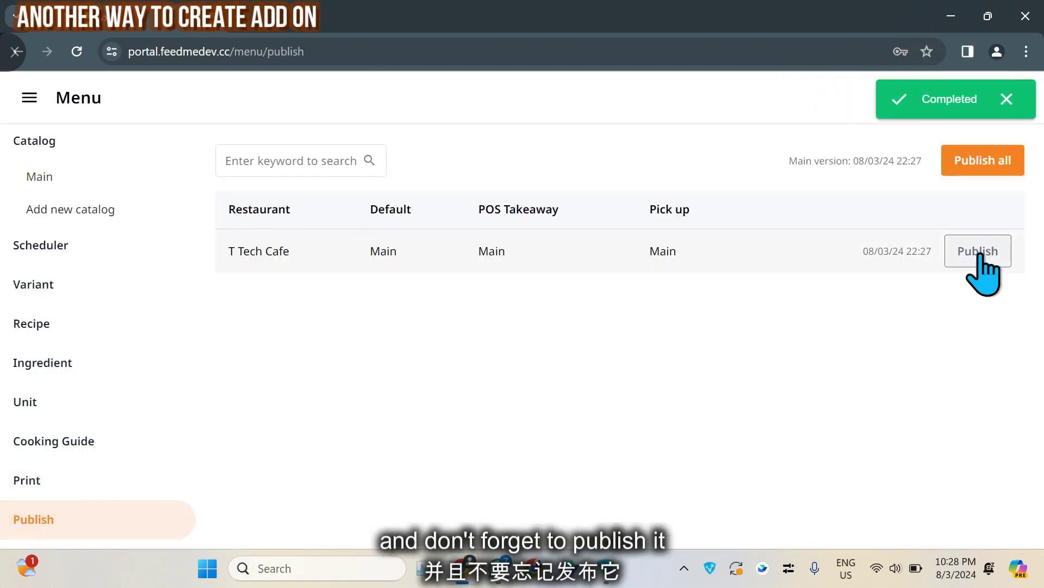